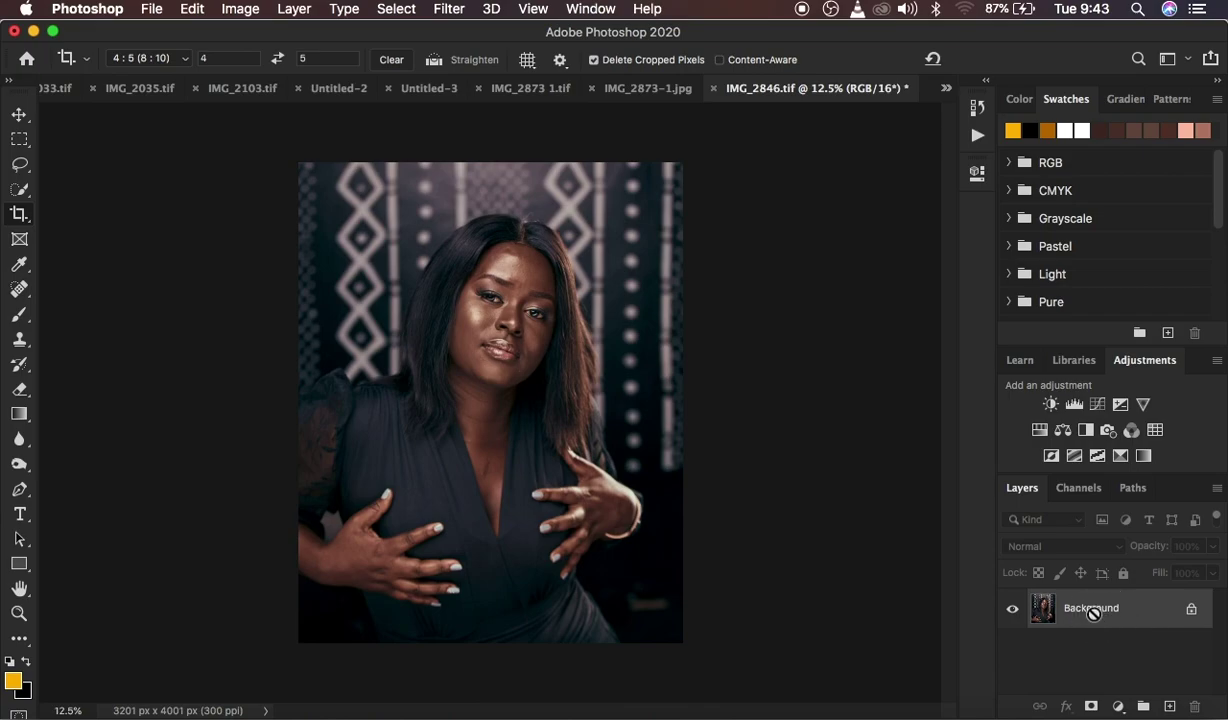
- Duplicate the Background layer twice and rename the lower copy "low freq"
key("super+j")
key("super+j")
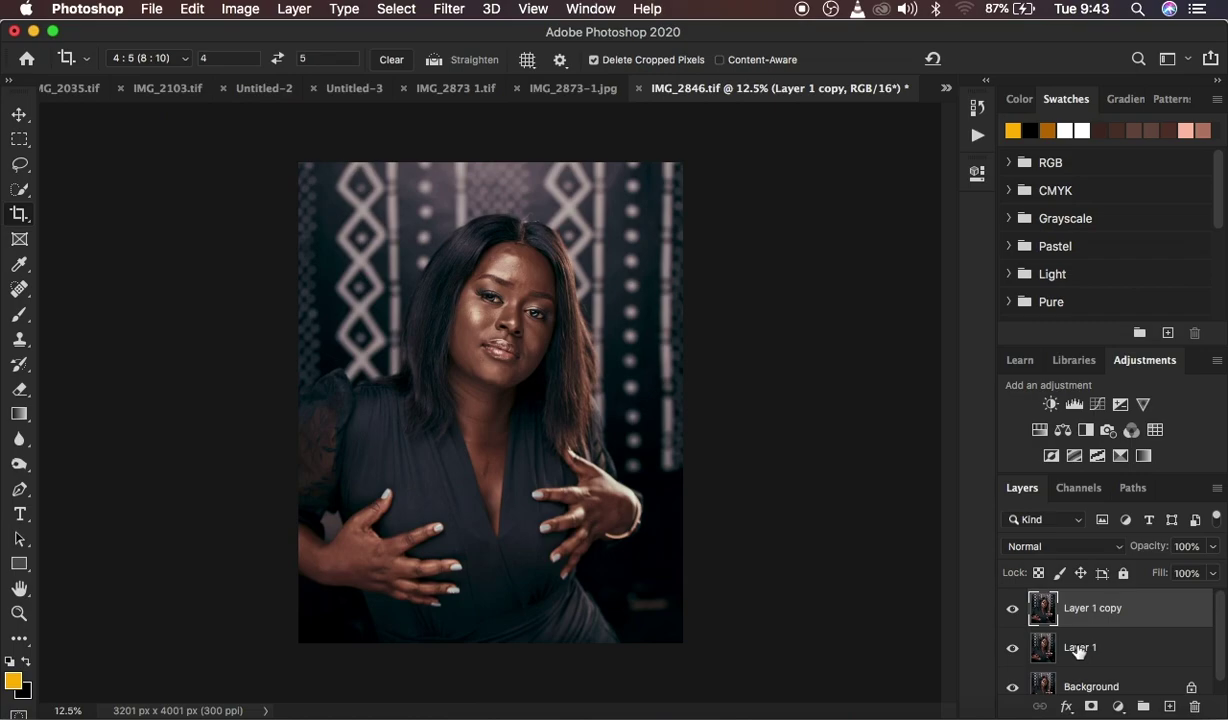
double_click(1078, 648)
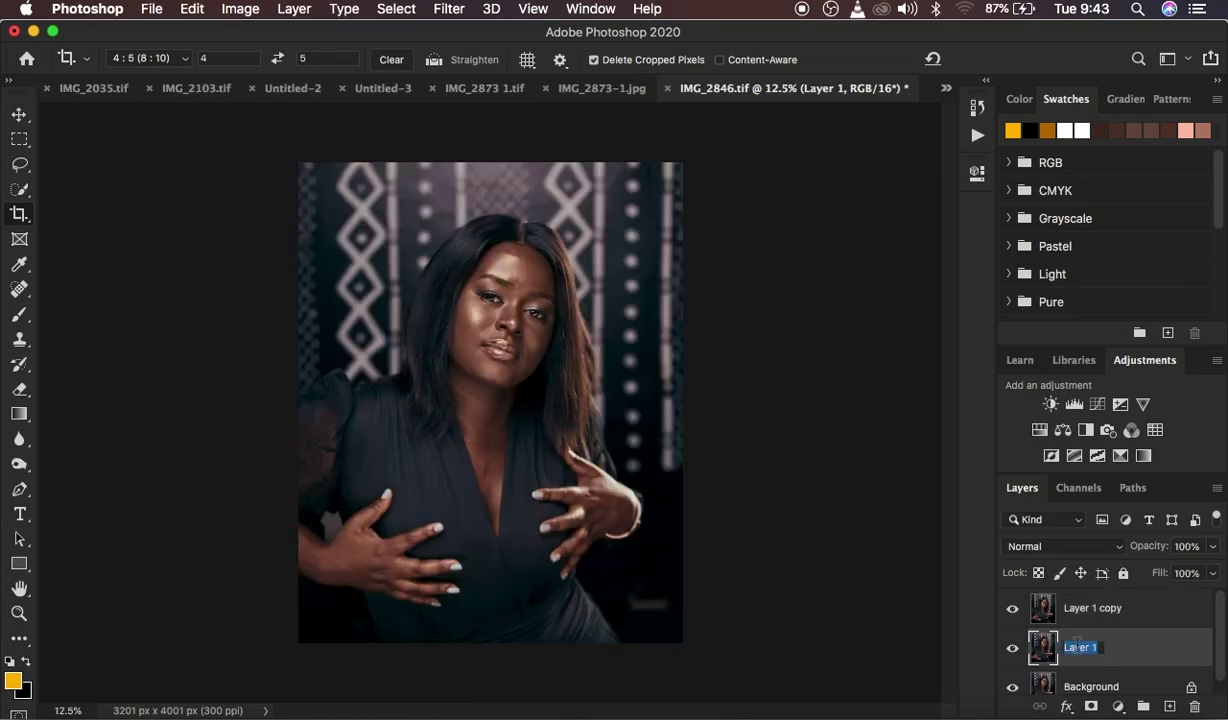
type("lo")
key("Return")
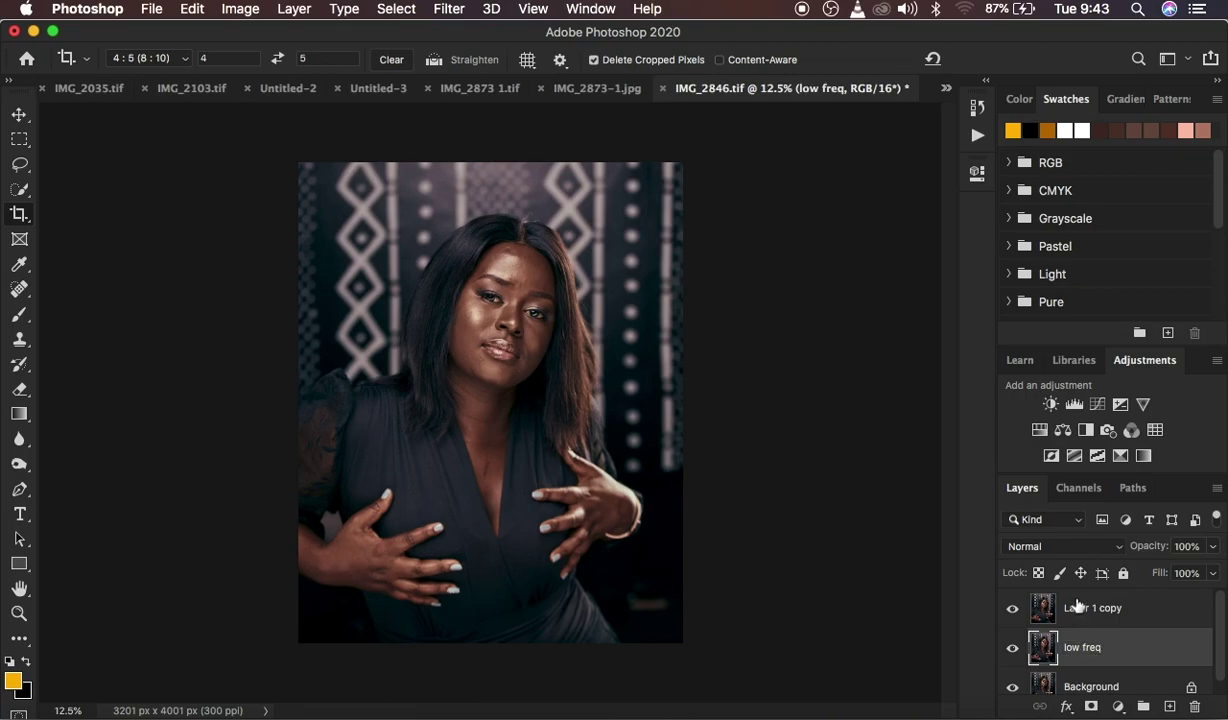
- Rename the upper layer copy "high fre"
double_click(1077, 607)
type("high fre")
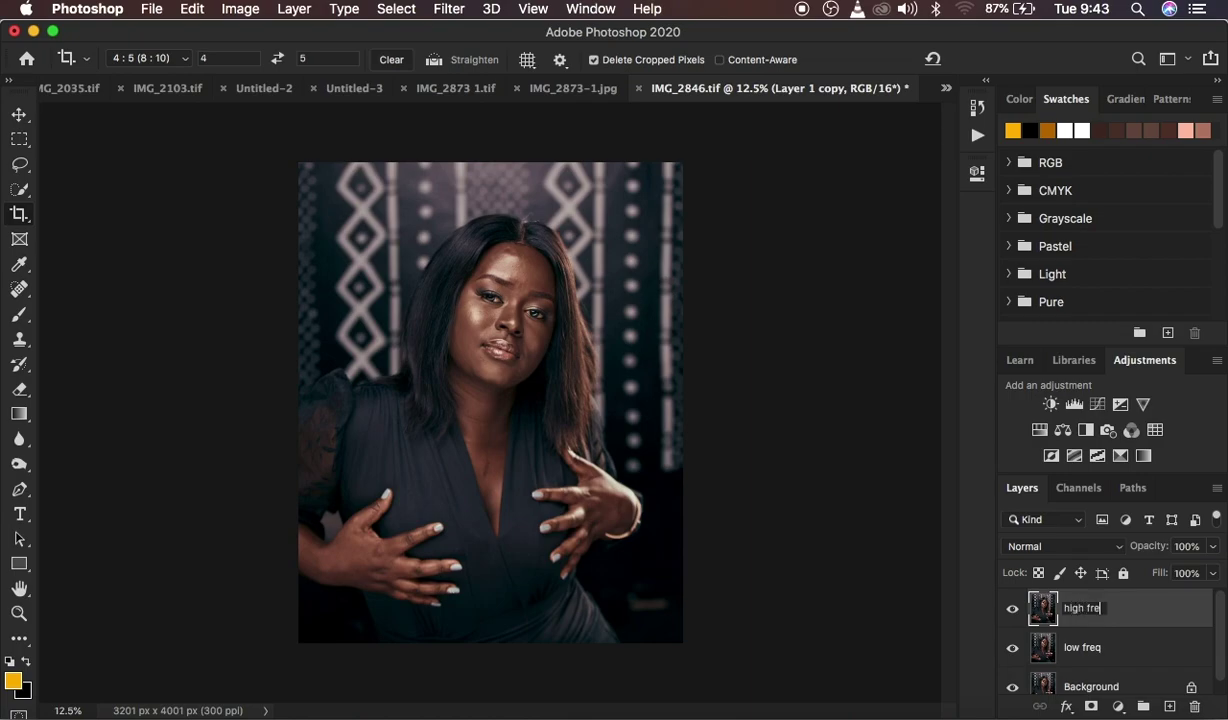
key("Return")
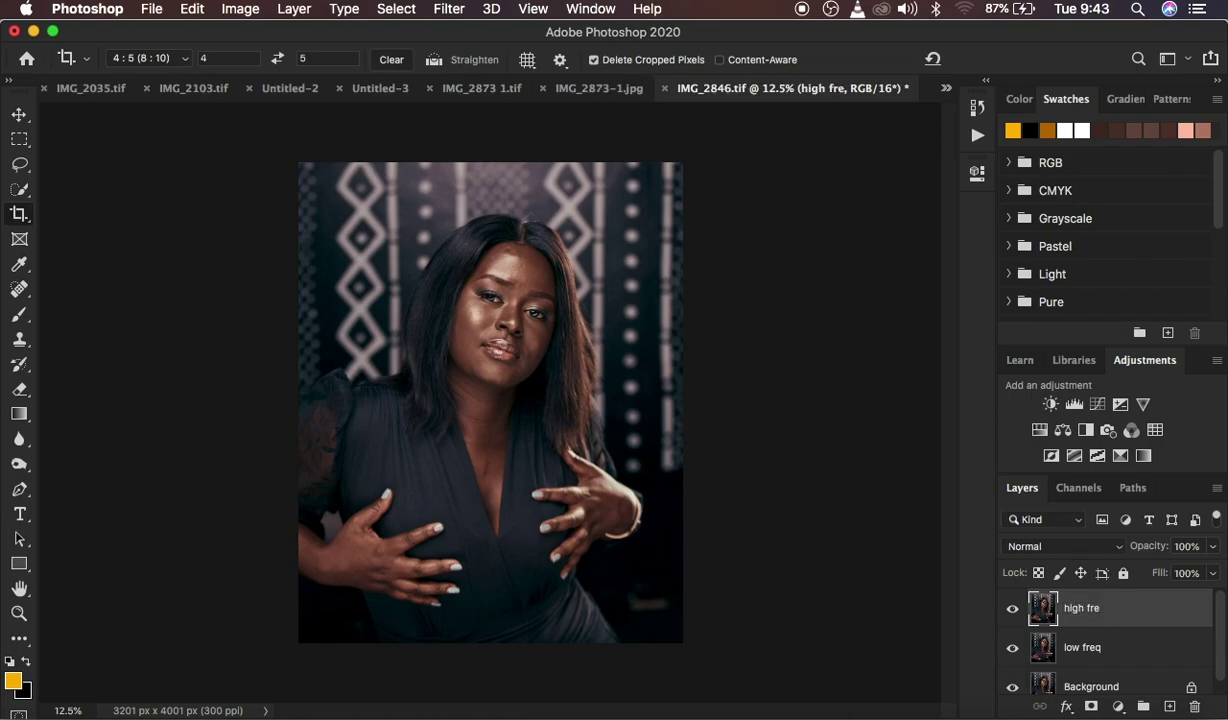
- Hide the high fre layer and open the Gaussian Blur filter for the low freq layer
left_click(1106, 652)
left_click(1013, 610)
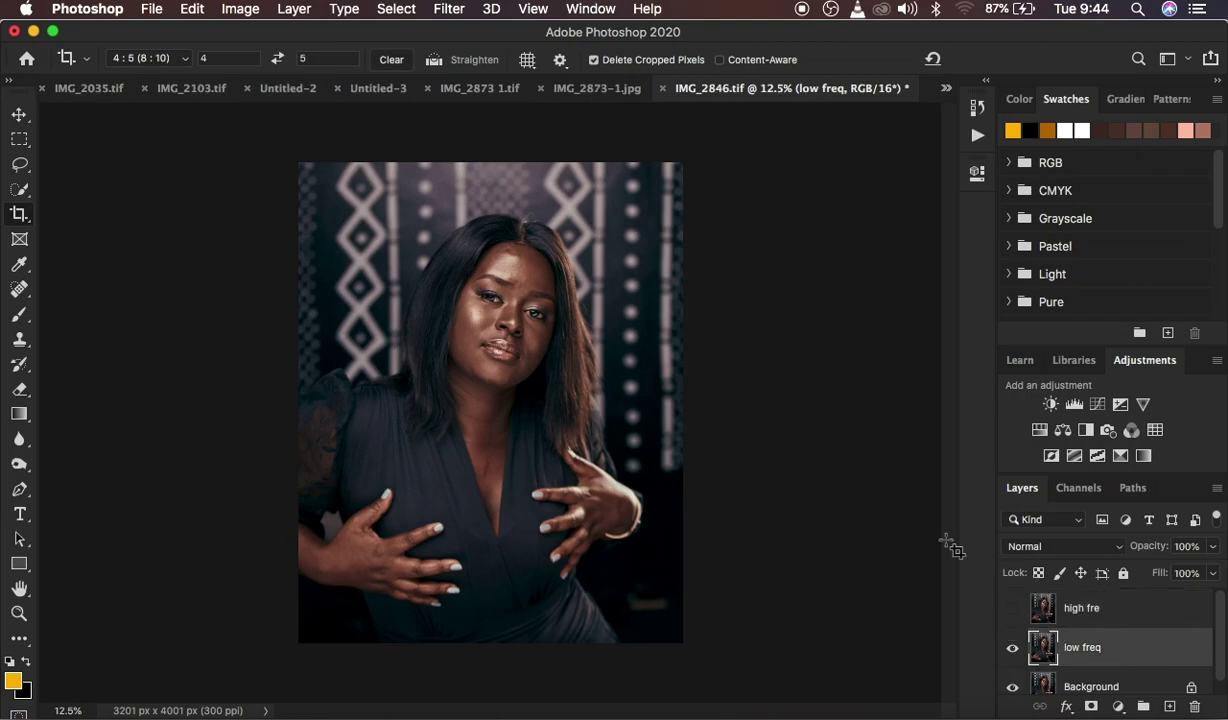
left_click(450, 10)
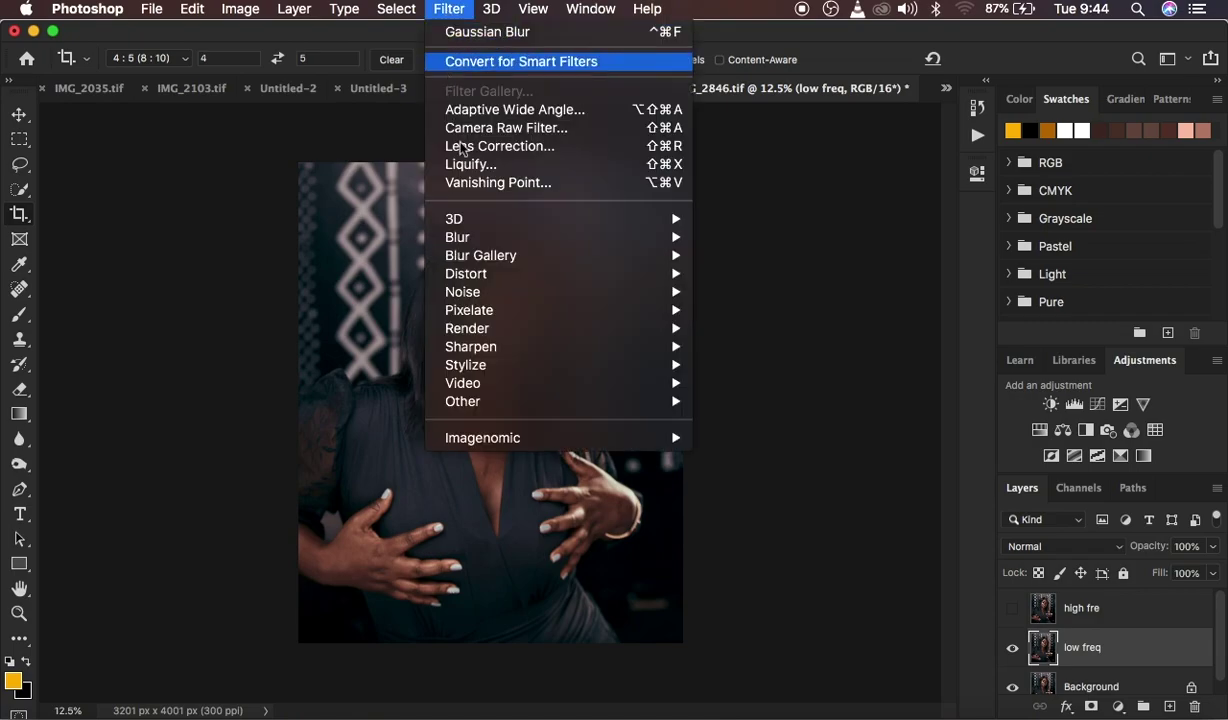
mouse_move(515, 238)
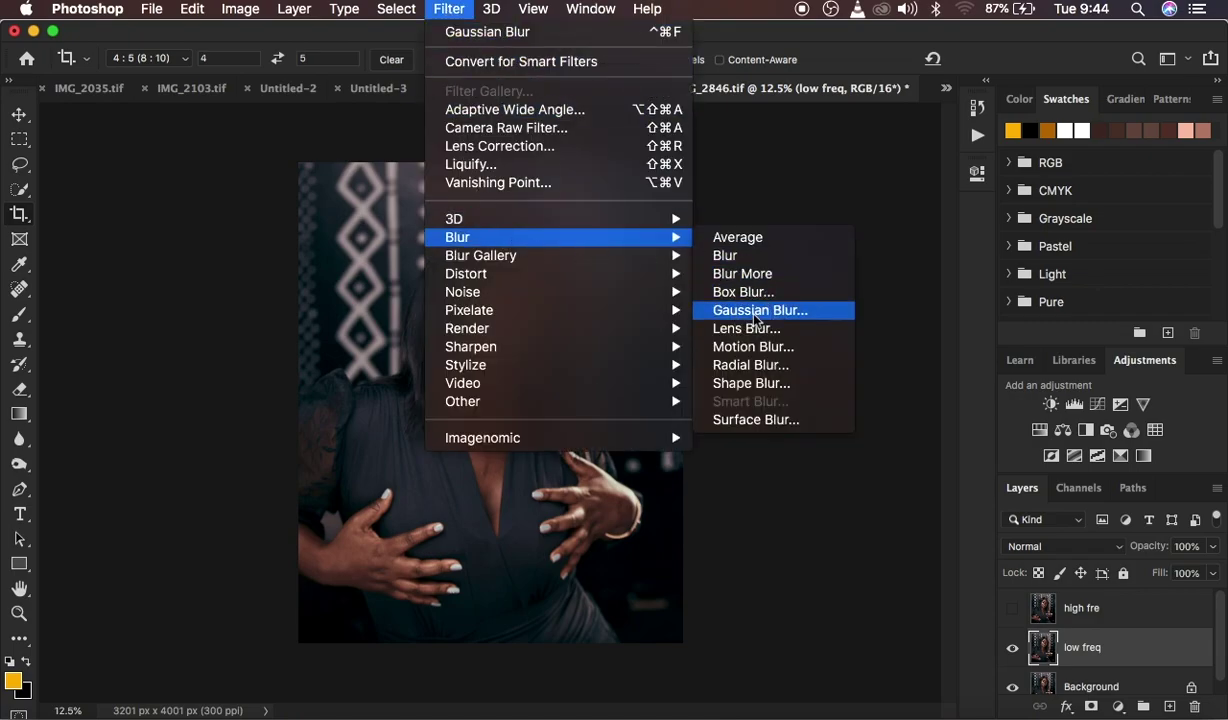
left_click(735, 310)
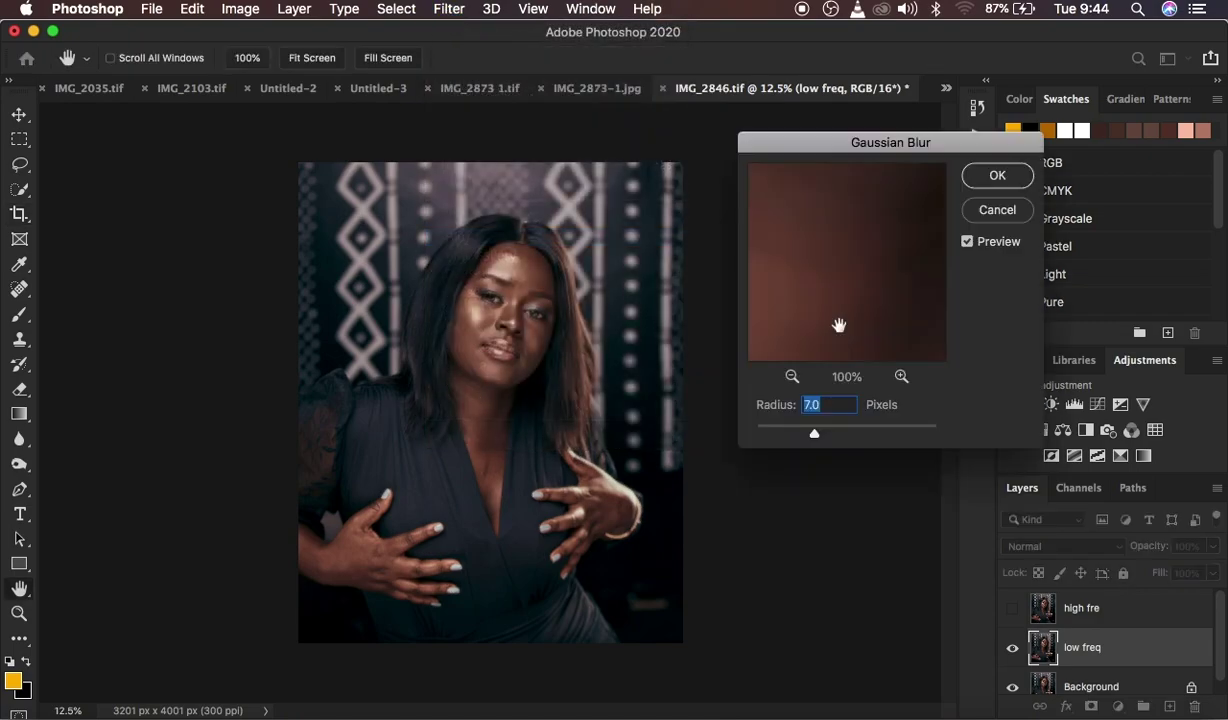
- Examine the face in the Gaussian Blur preview at 33% magnification
left_click(791, 378)
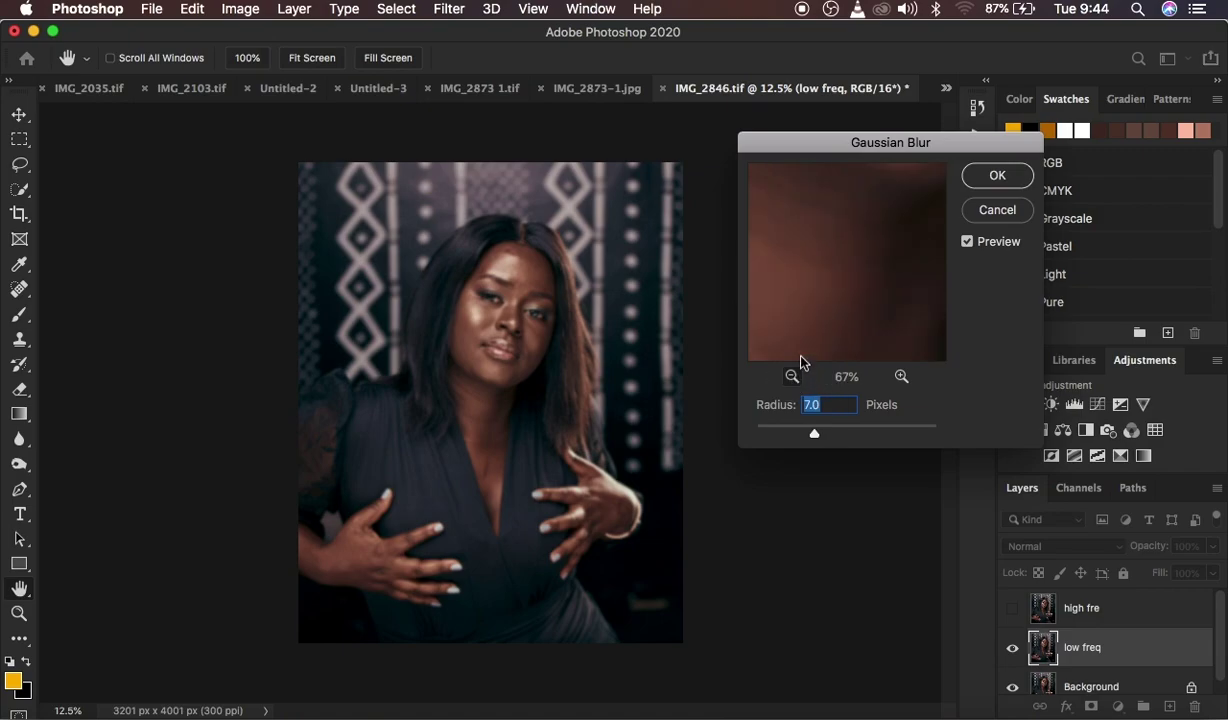
left_click(791, 376)
left_click_drag(883, 252, 877, 374)
left_click(791, 377)
left_click(791, 377)
left_click(791, 377)
left_click_drag(871, 210, 859, 300)
left_click(901, 377)
left_click(901, 377)
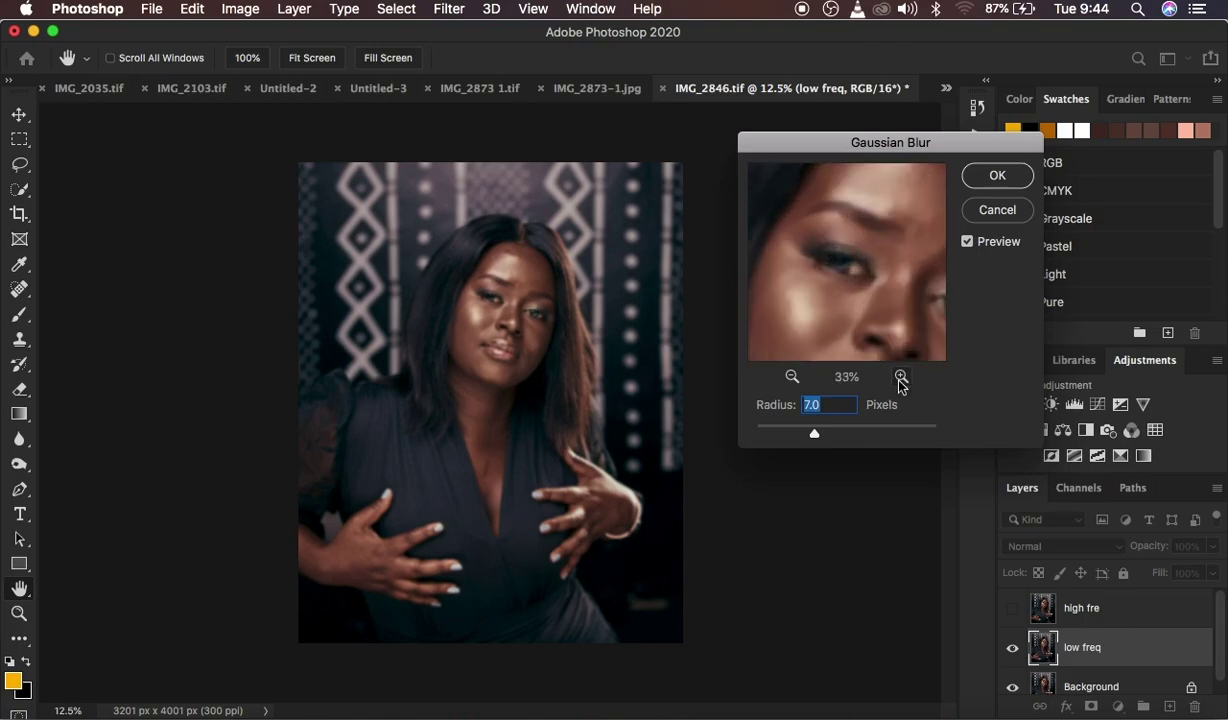
- Lower the blur radius to 0.1, raise it gradually while checking the facial skin texture, and apply the Gaussian Blur to the low freq layer
left_click_drag(814, 432, 693, 431)
left_click_drag(855, 255, 858, 320)
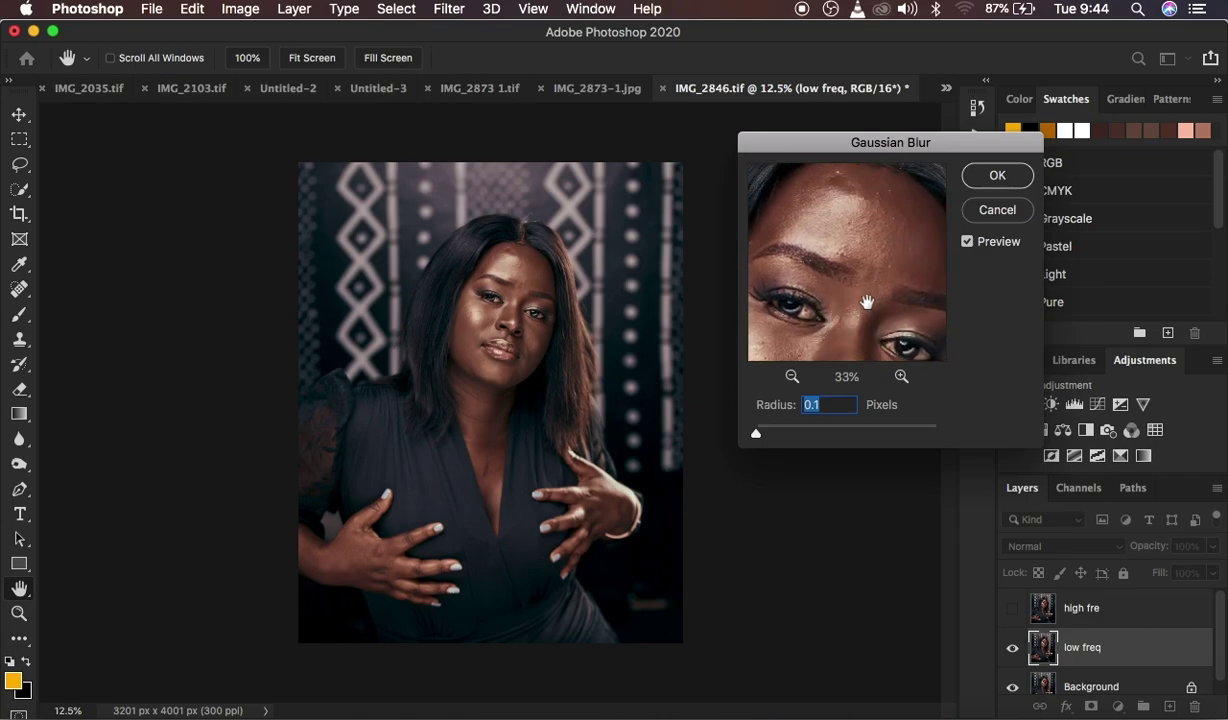
left_click(901, 377)
left_click_drag(872, 258, 847, 329)
left_click_drag(756, 433, 784, 434)
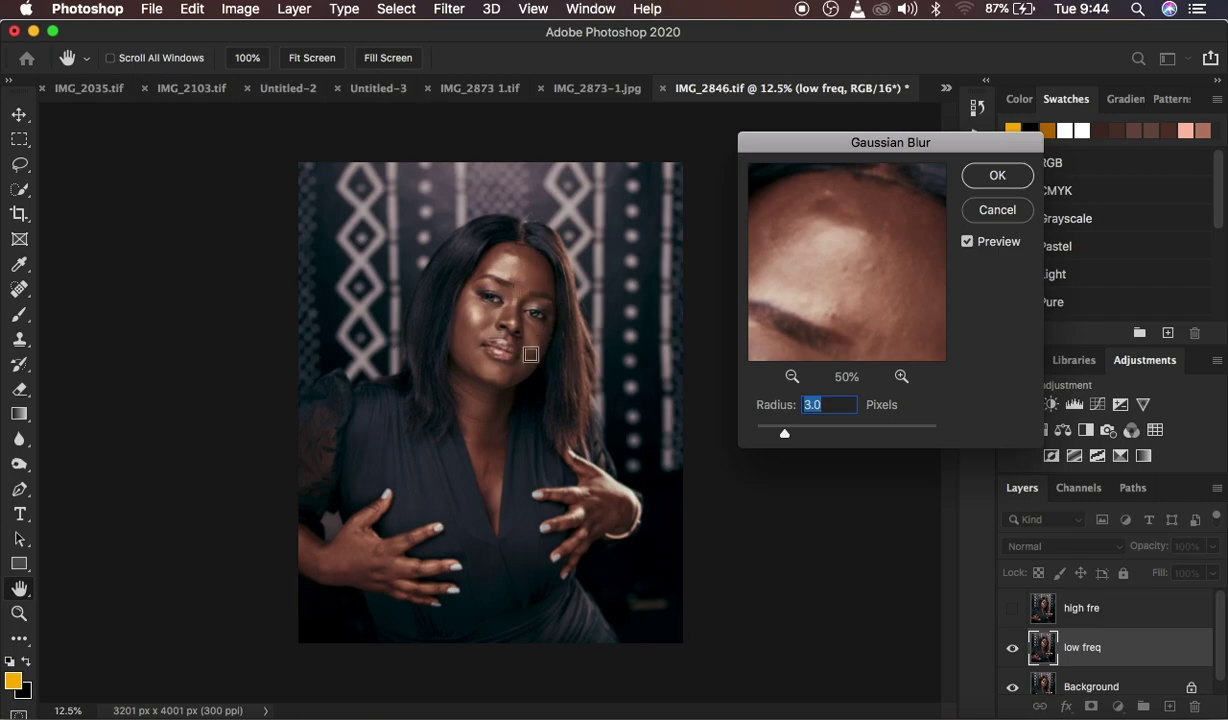
left_click_drag(786, 432, 805, 434)
left_click_drag(850, 318, 848, 206)
left_click(985, 175)
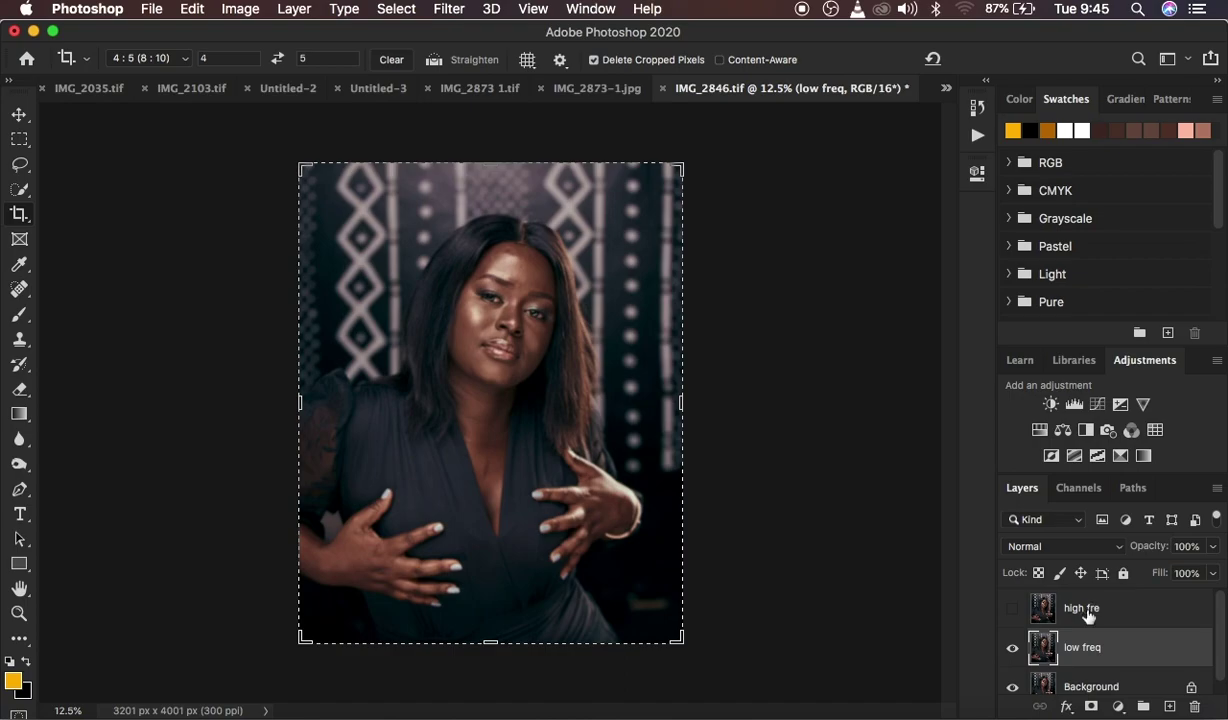
- Select the high fre layer, make it visible again and switch to the Lasso tool
left_click(1089, 615)
left_click(1013, 609)
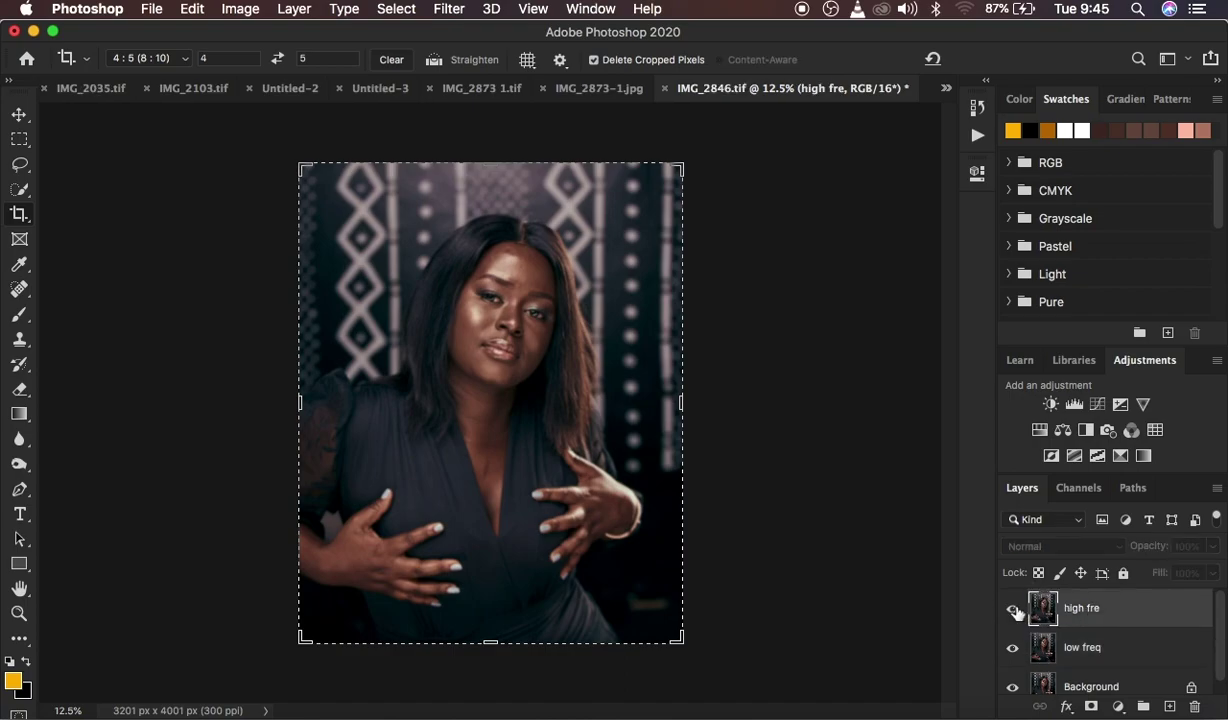
left_click(20, 166)
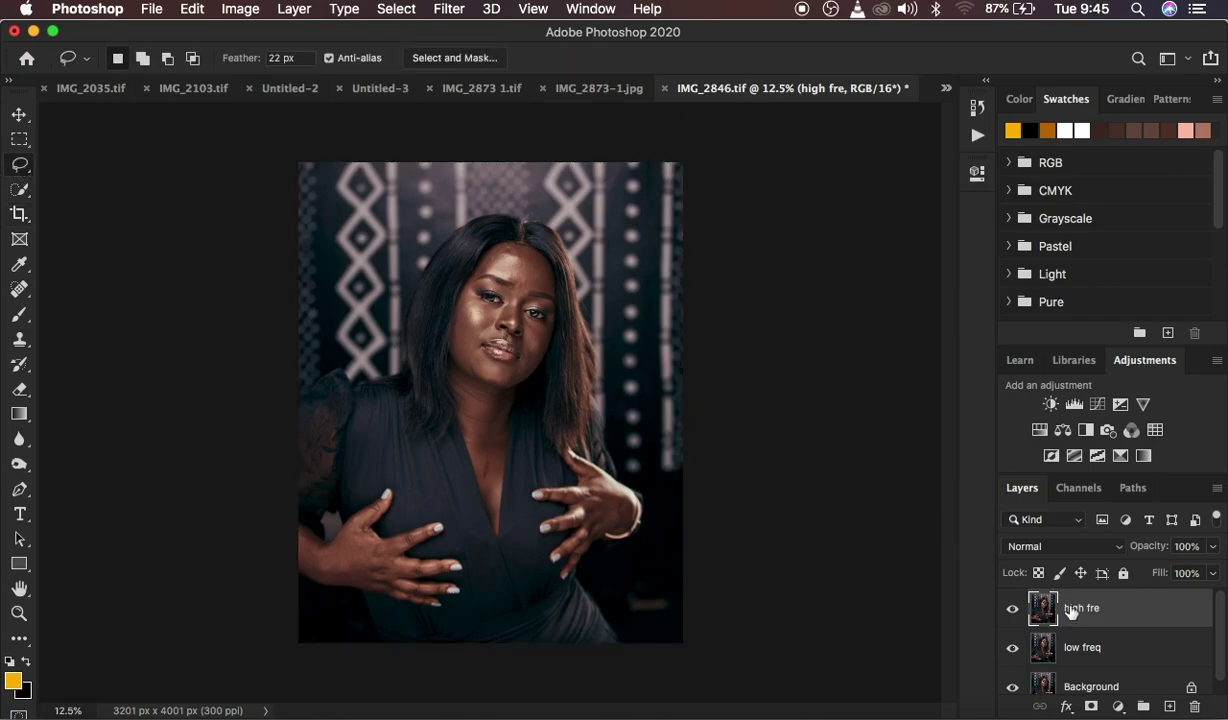
- Set up Apply Image on high fre with low freq as source layer, RGB channel, Add blending, scale 2, offset 0 and Invert on
left_click(240, 10)
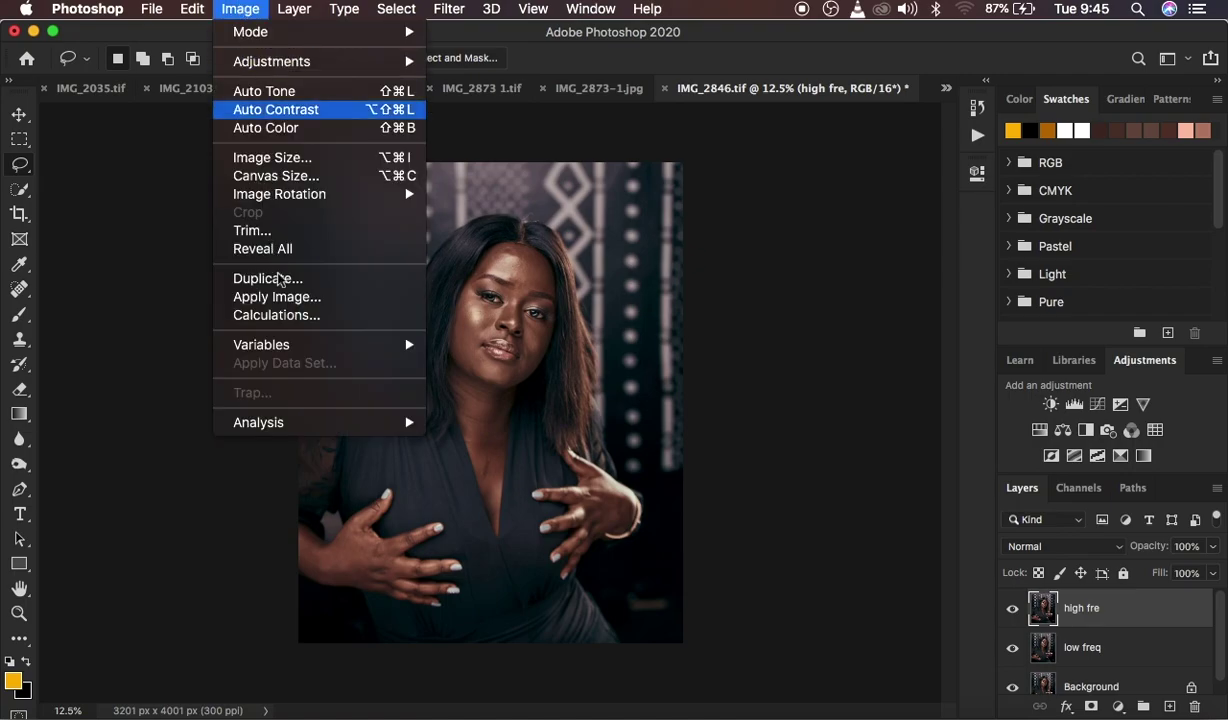
left_click(276, 297)
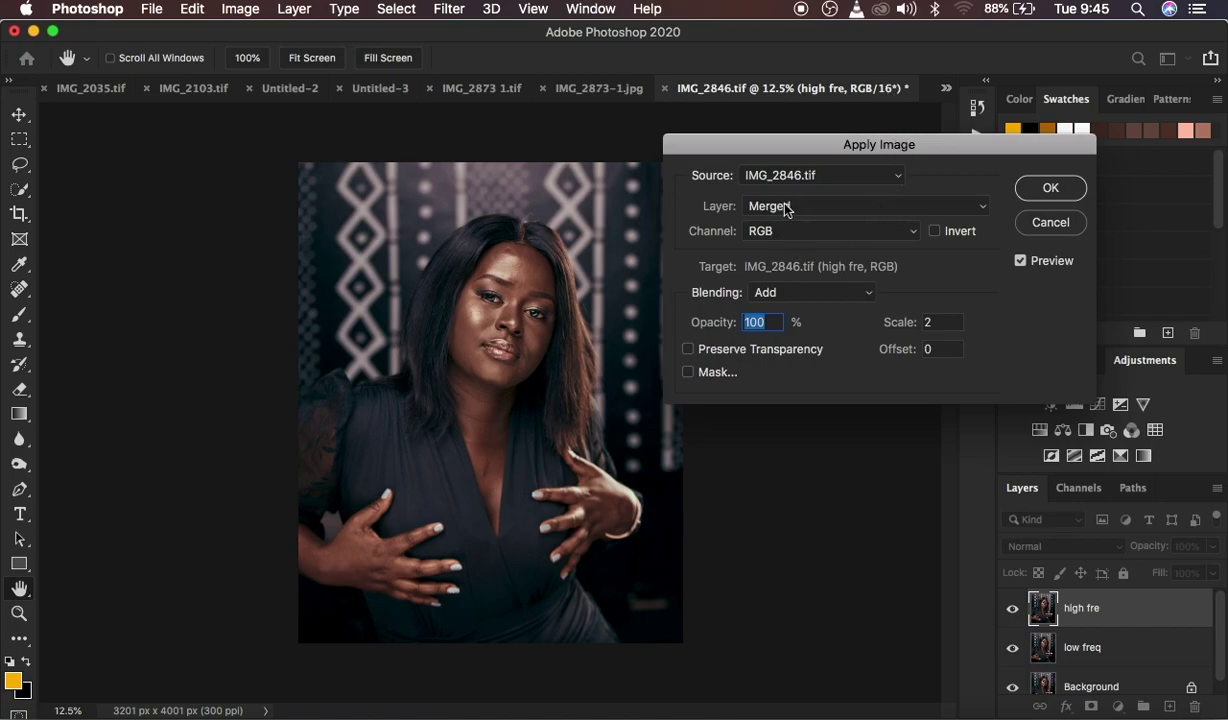
left_click(785, 208)
left_click(785, 250)
left_click(798, 233)
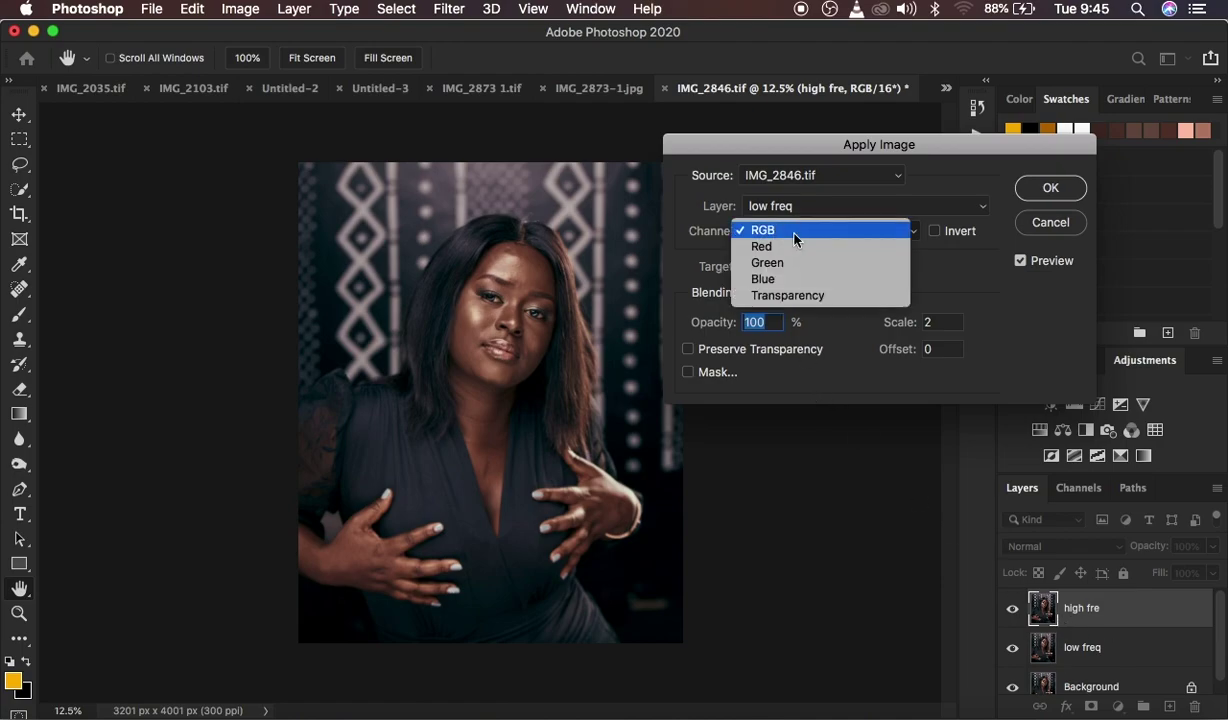
left_click(797, 235)
left_click(785, 292)
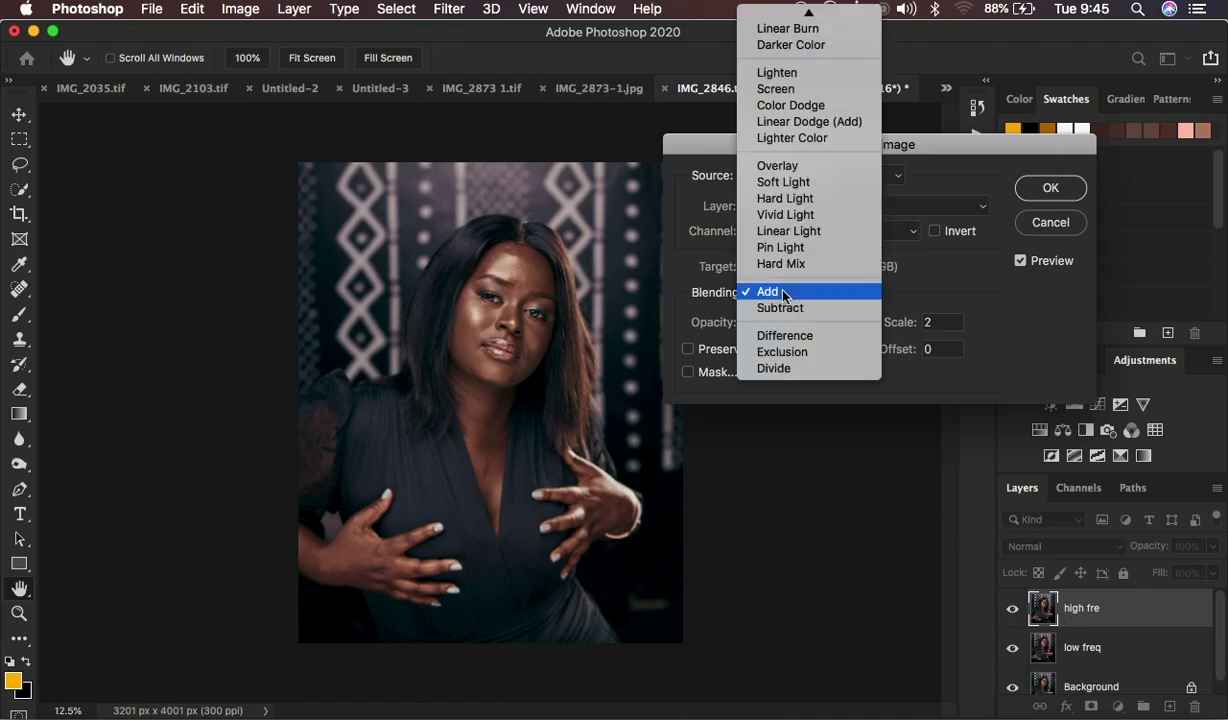
left_click(788, 290)
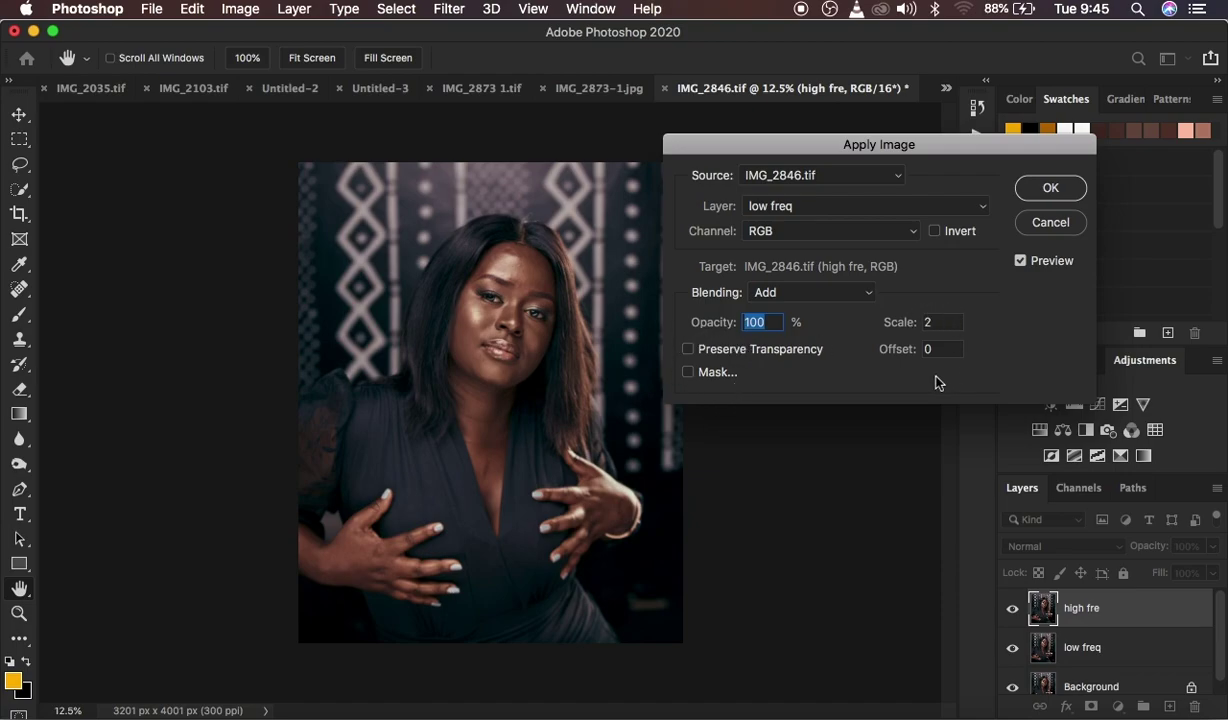
left_click(934, 232)
left_click(572, 327)
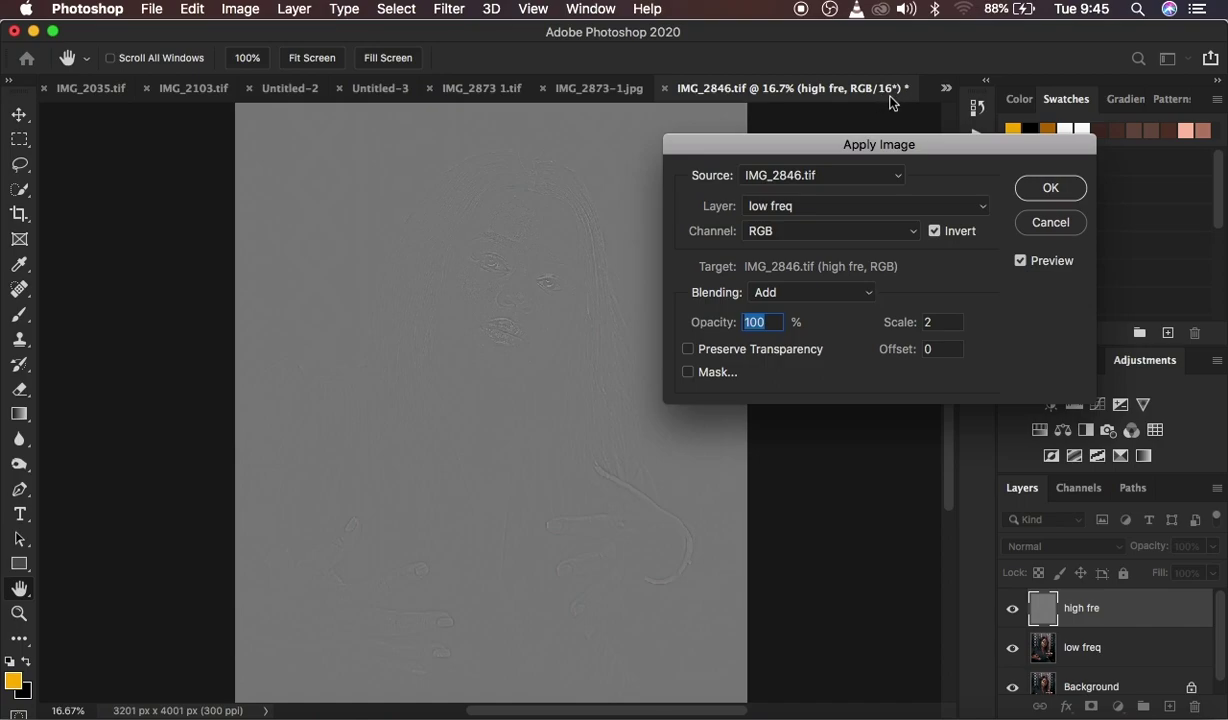
- Try Subtract blending in Apply Image with low freq as source layer, Invert off, scale 2 and offset 128
left_click(790, 293)
left_click(790, 293)
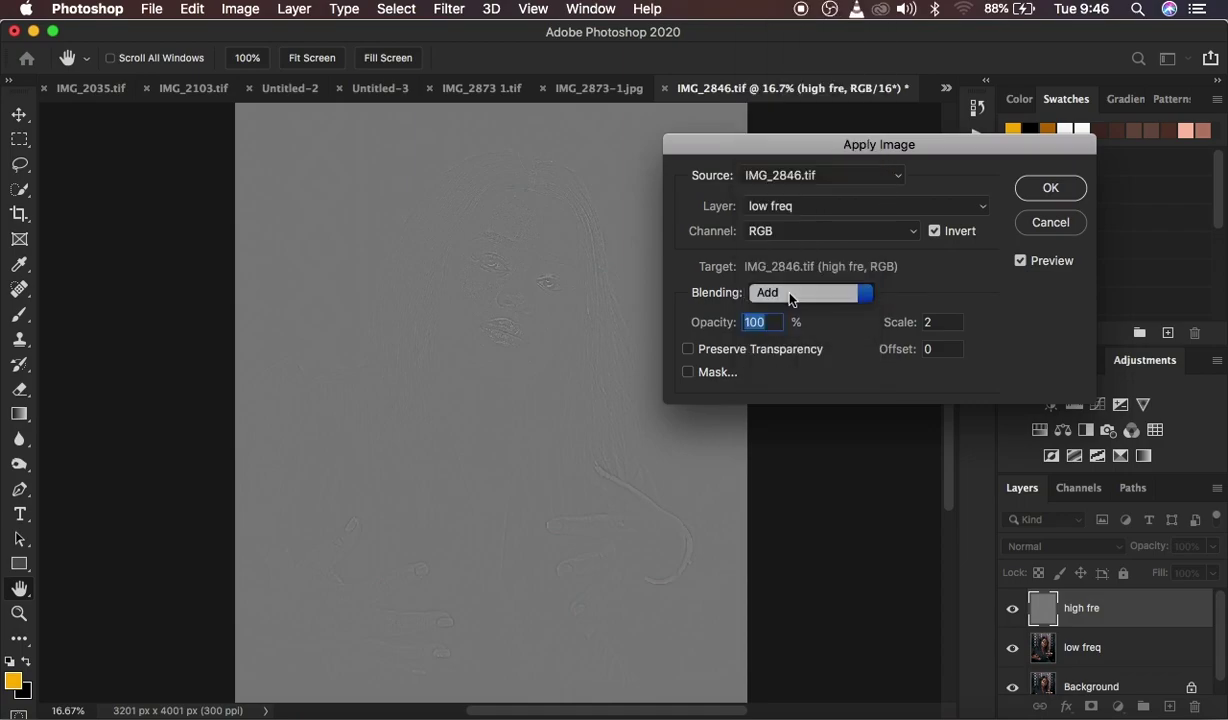
left_click(789, 206)
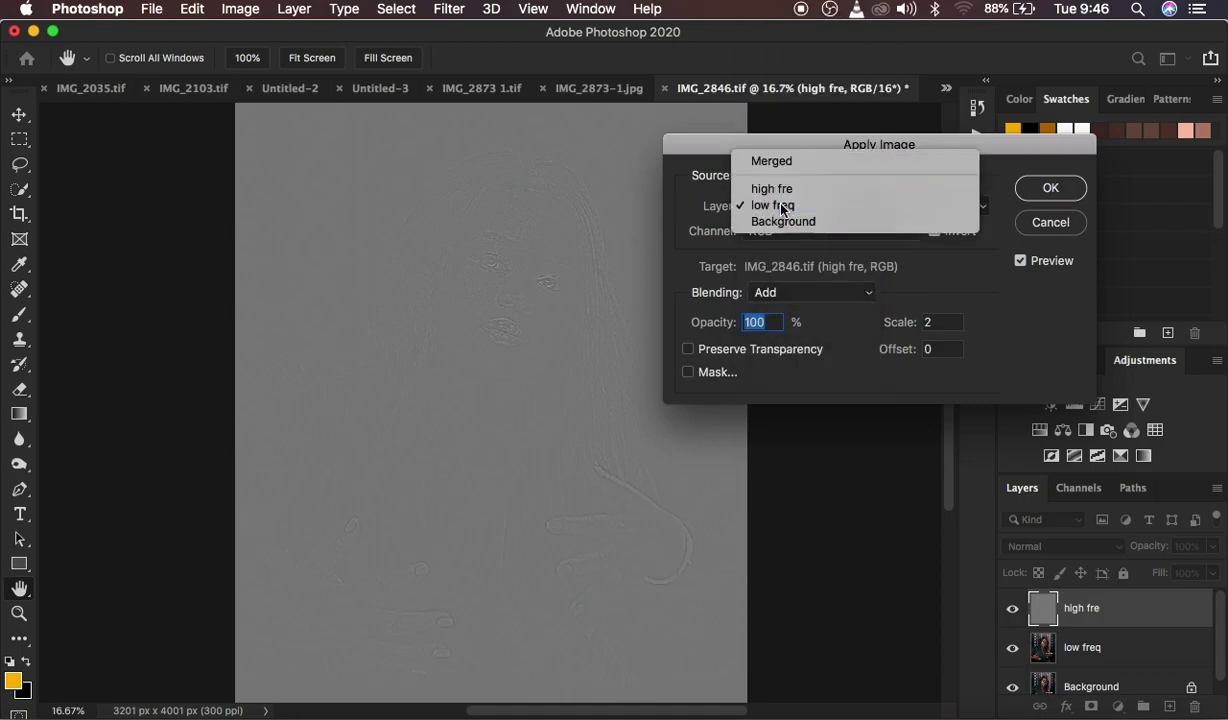
left_click(782, 206)
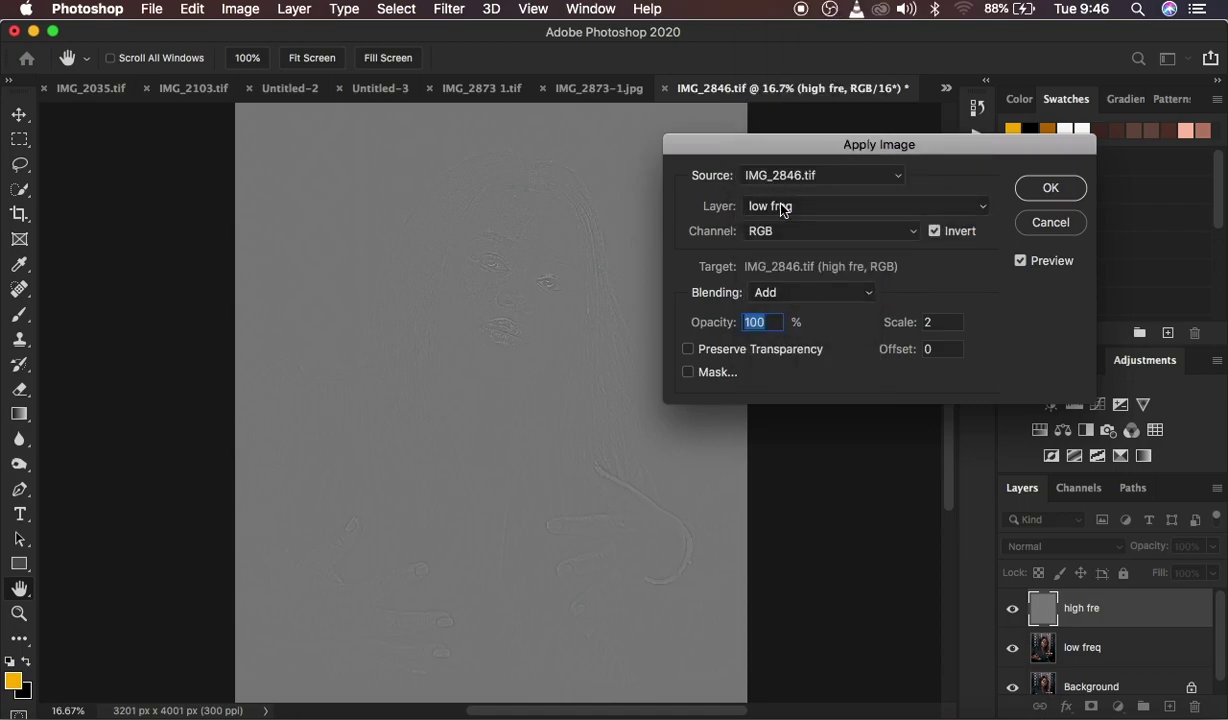
left_click(790, 293)
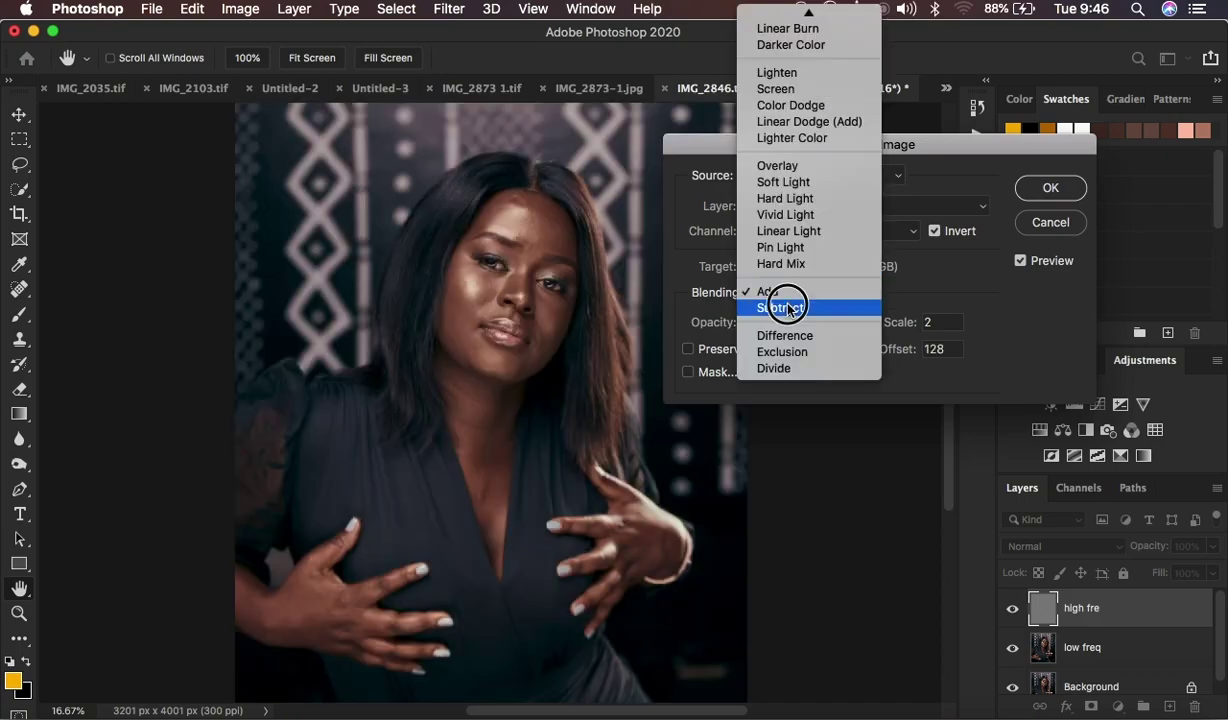
left_click(787, 308)
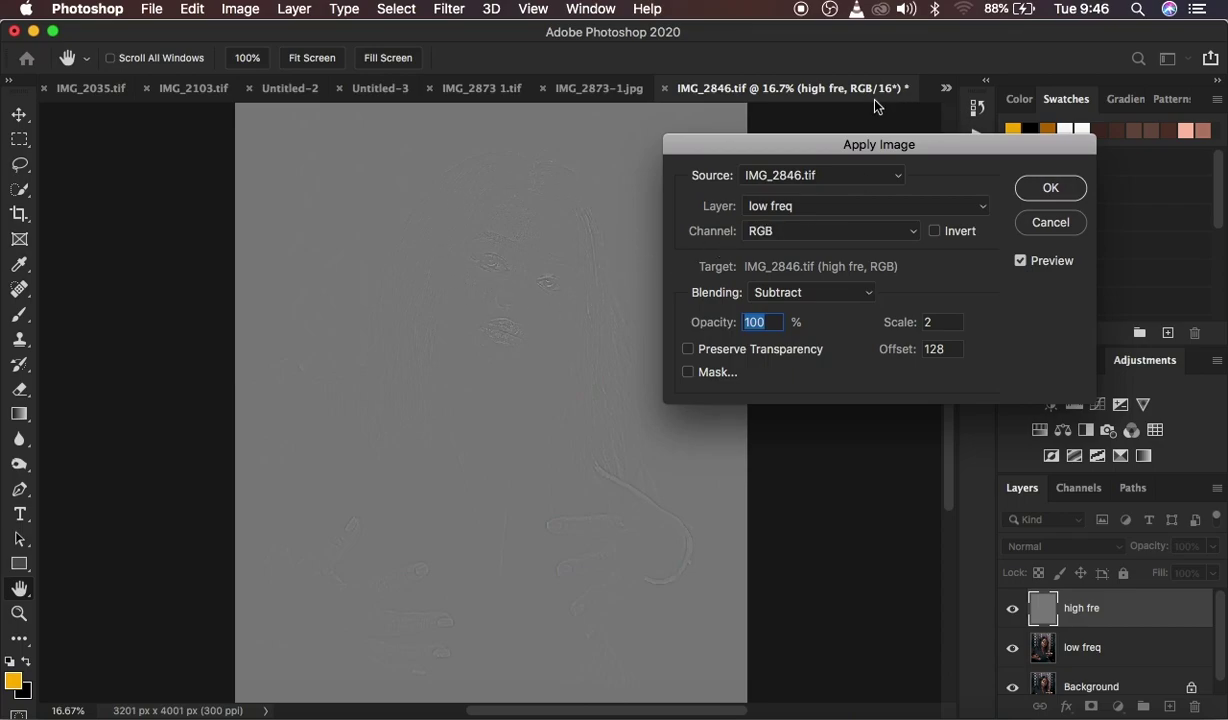
left_click(835, 210)
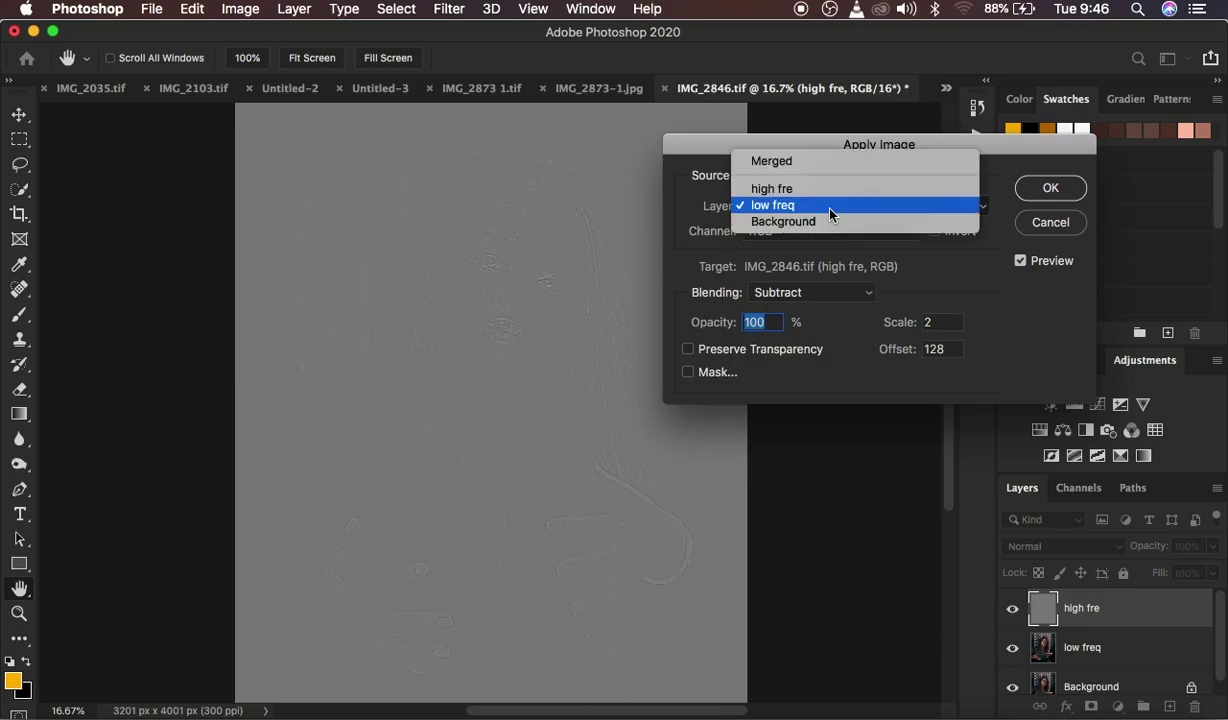
left_click(830, 208)
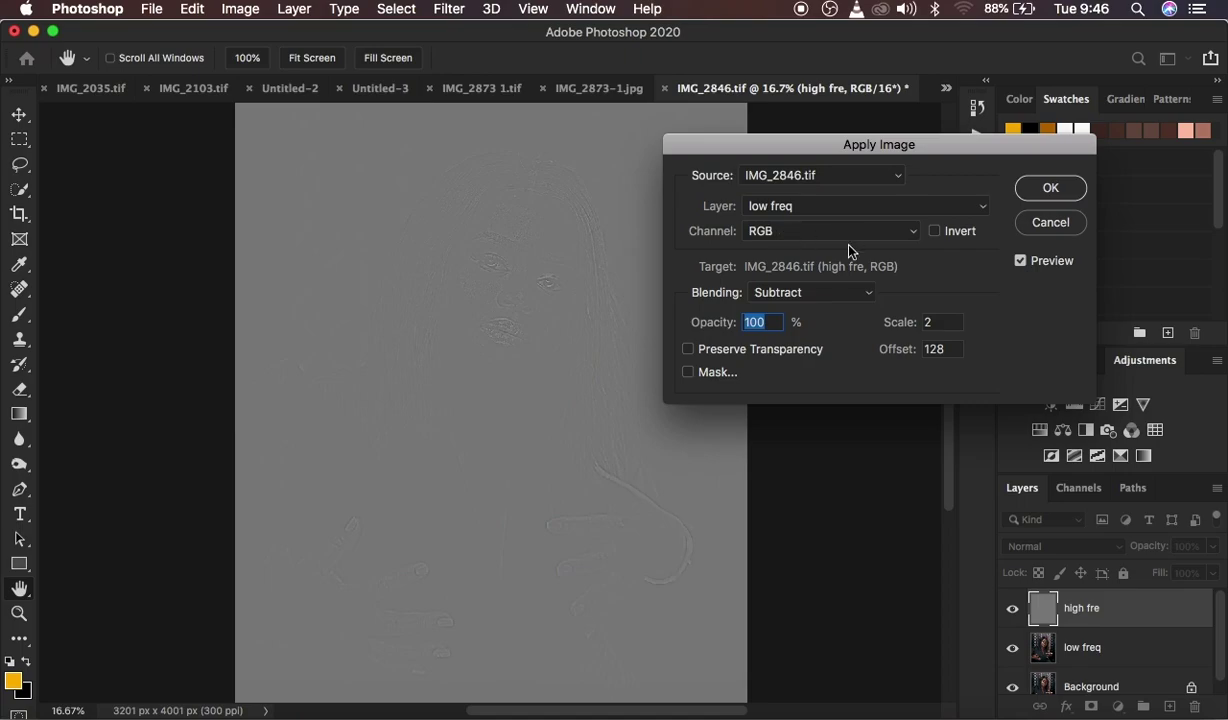
- Set the Apply Image blending to Add with scale 2, offset 0 and Invert on, and apply it to the high fre layer
left_click(811, 292)
left_click(798, 276)
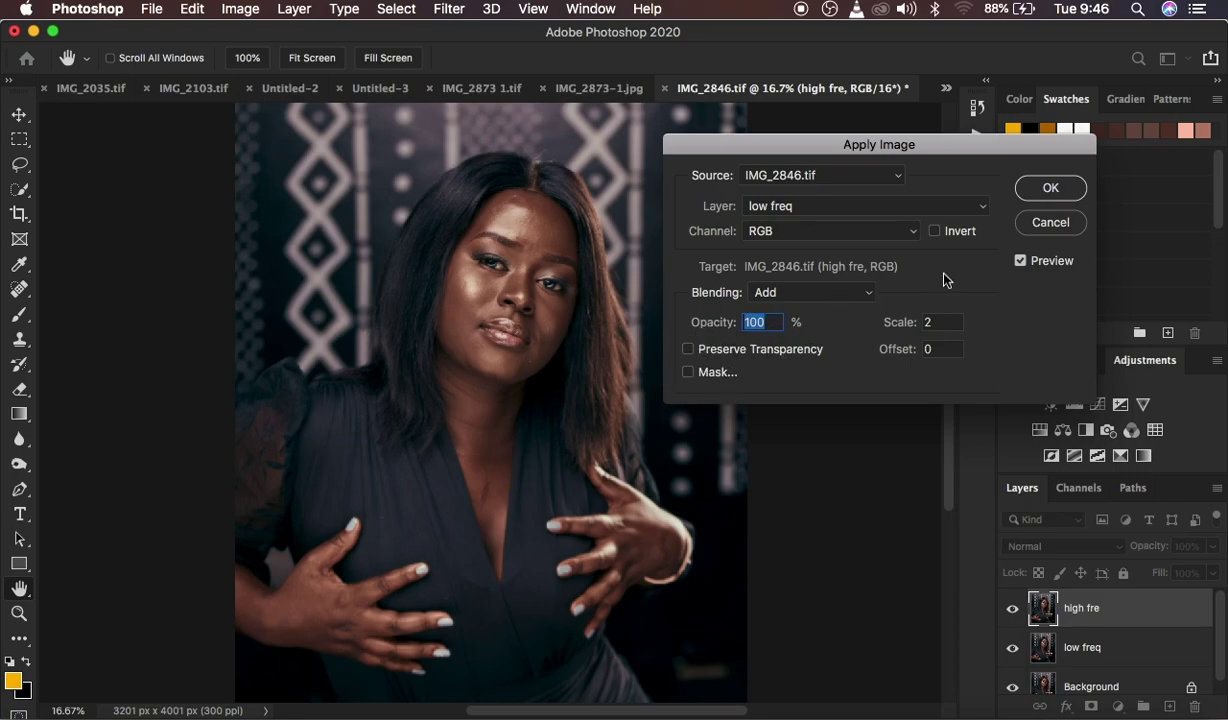
left_click(935, 232)
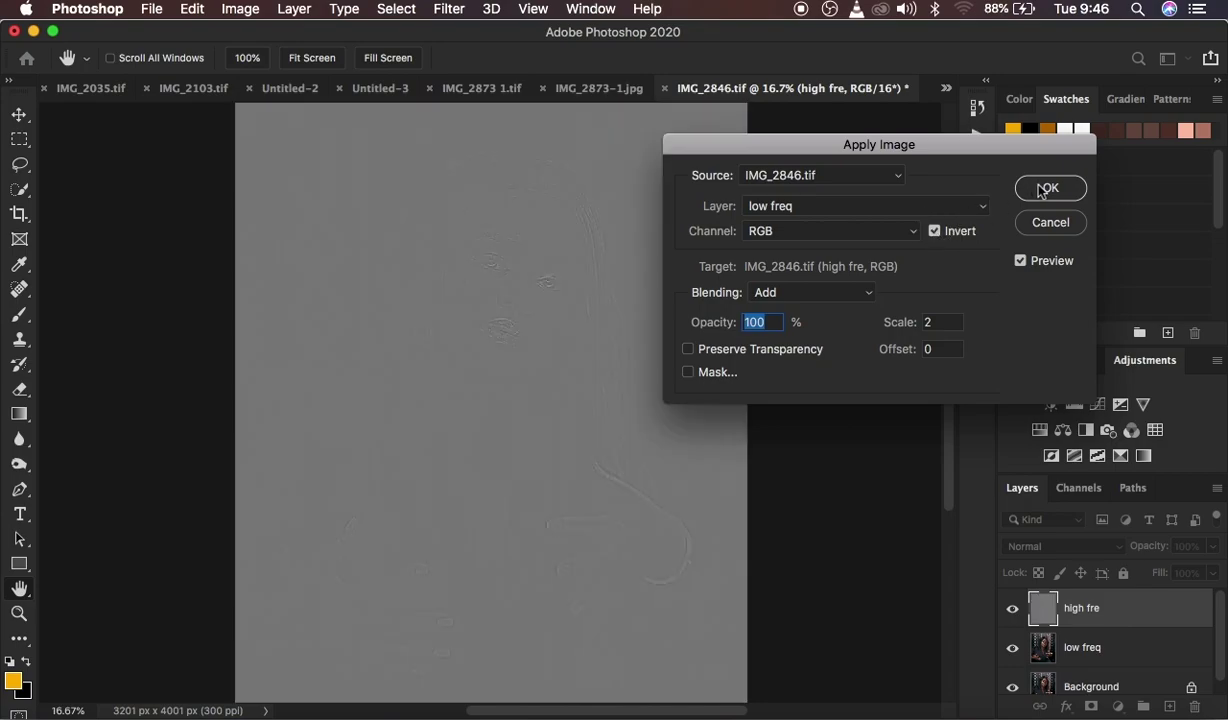
left_click(1047, 187)
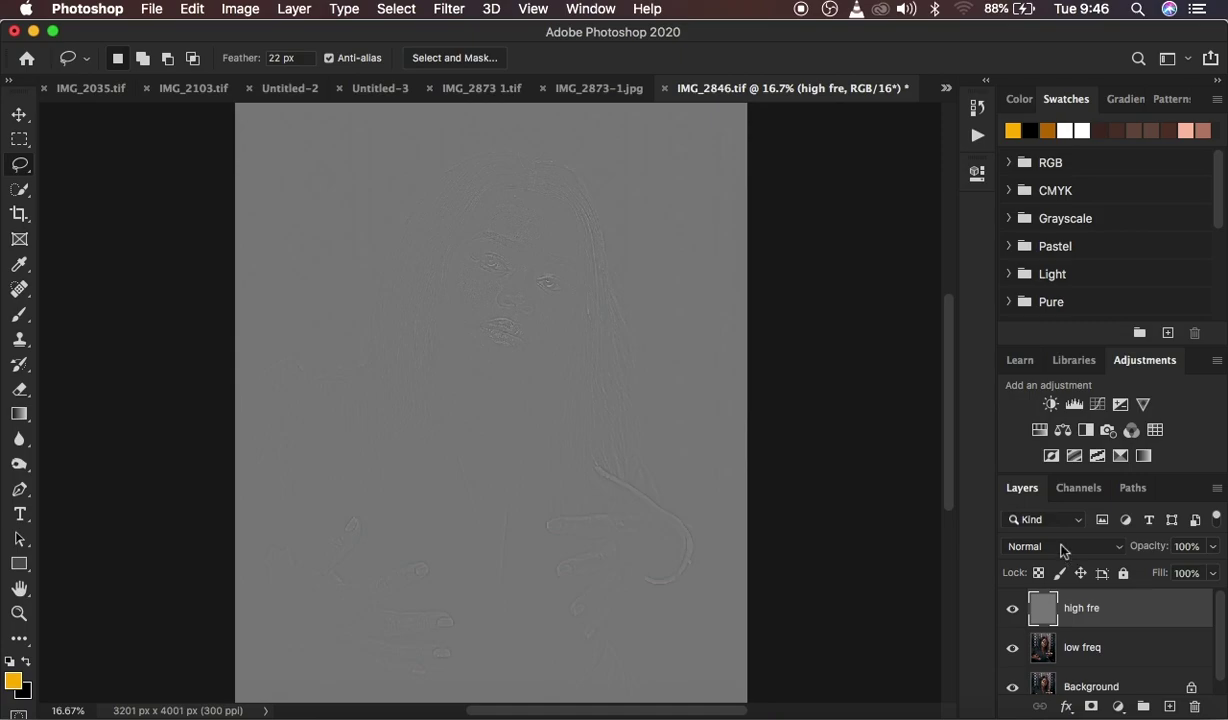
- Set the high fre layer's blend mode to Linear Light
left_click(1062, 549)
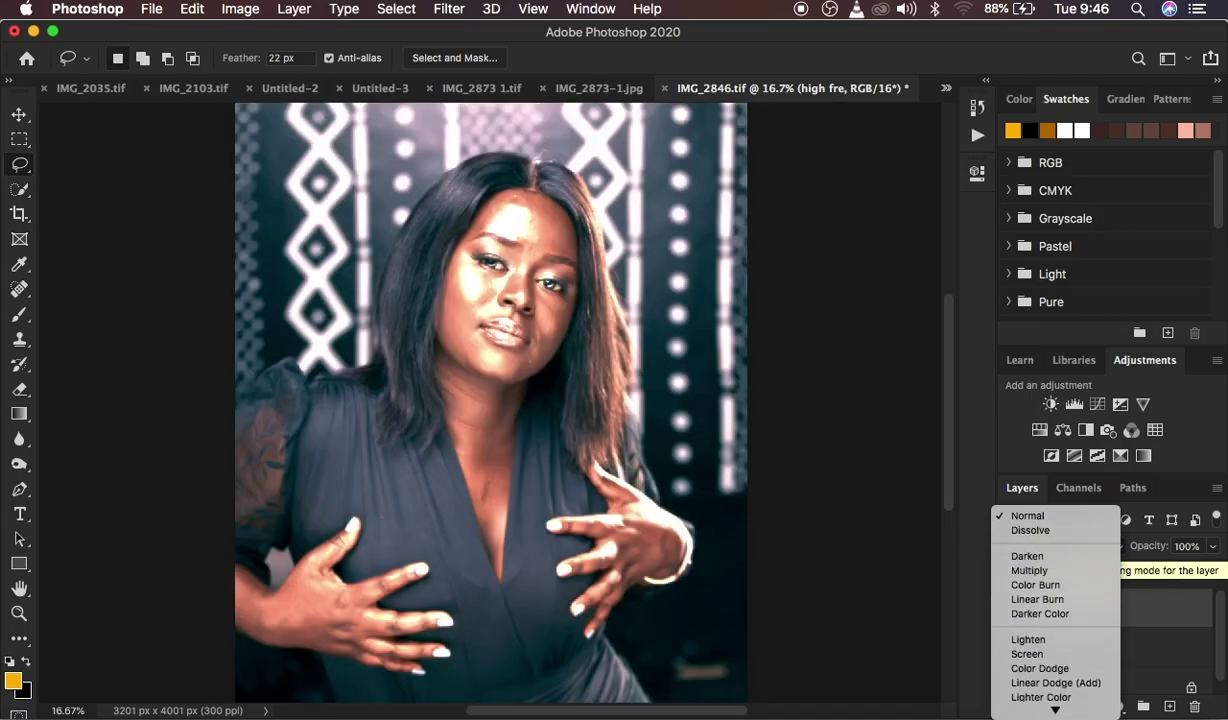
mouse_move(1055, 708)
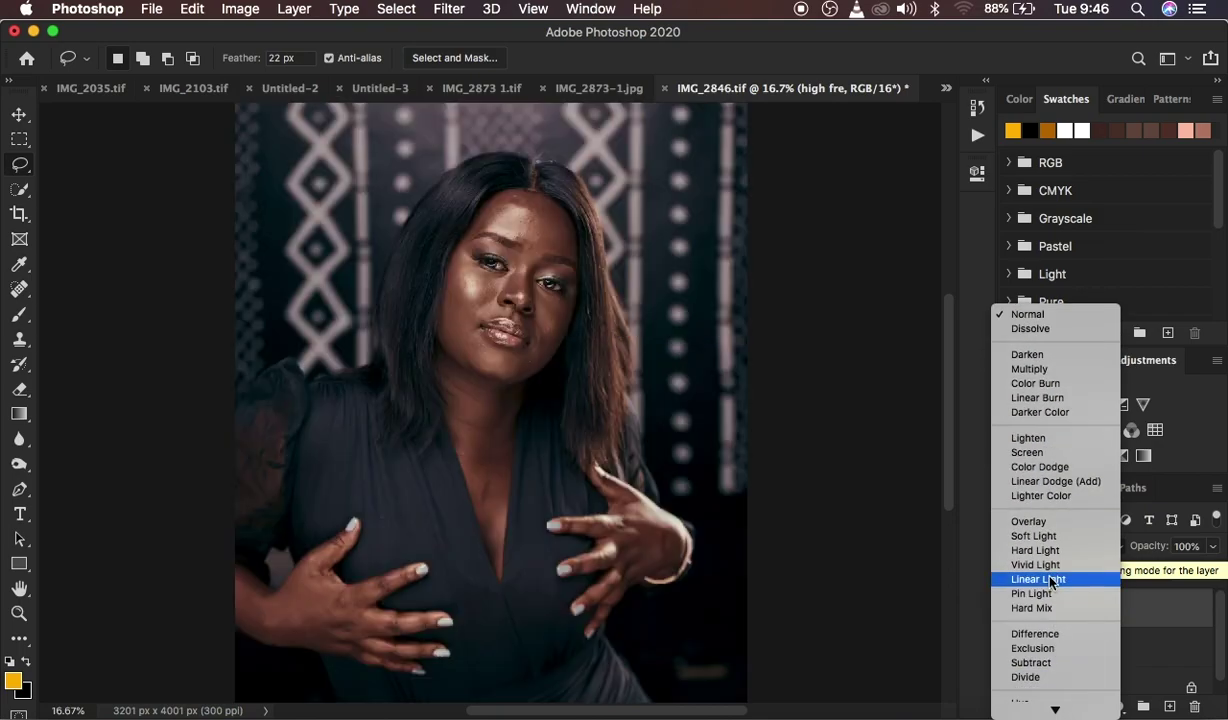
left_click(1050, 579)
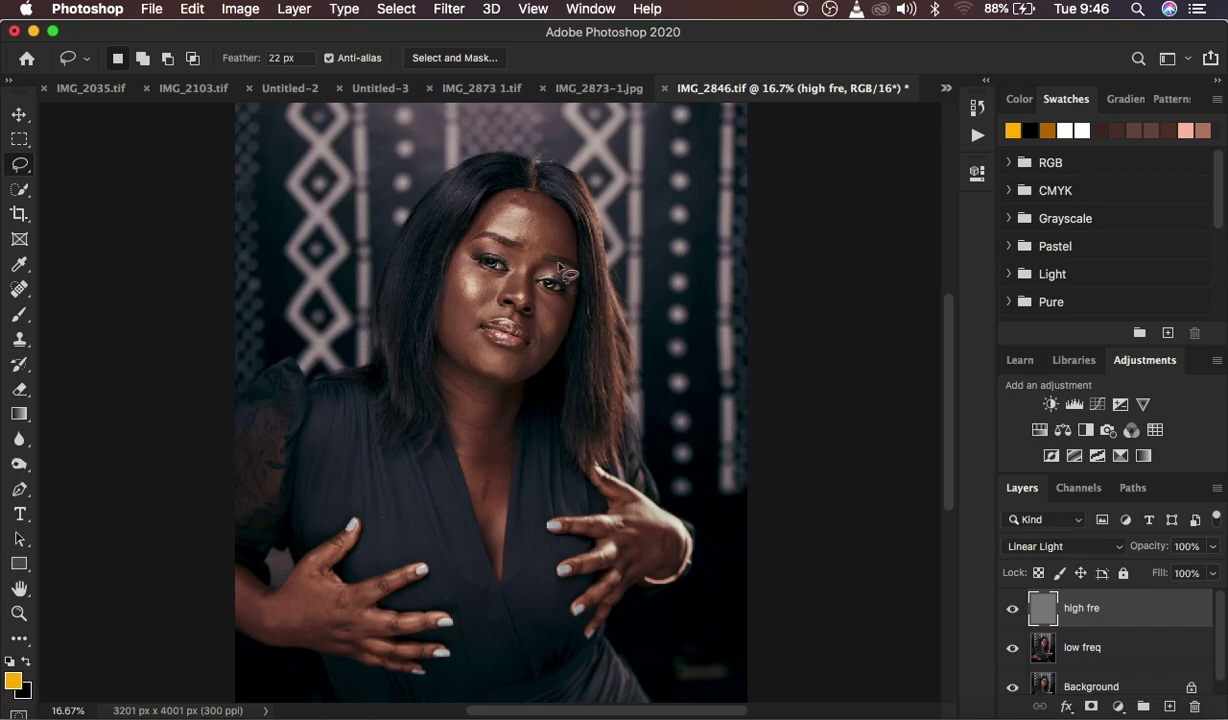
- Group the high fre and low freq layers and name the group "freq sep"
left_click(1136, 647, "shift")
left_click_drag(1104, 605, 1143, 706)
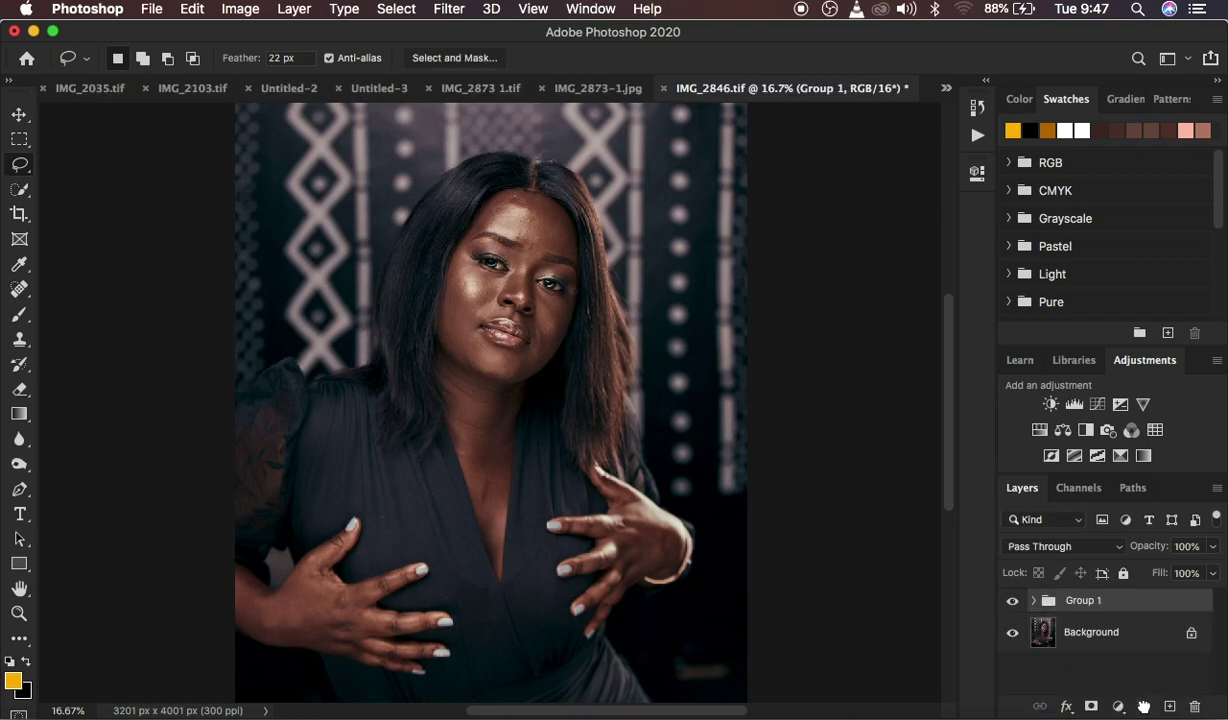
double_click(1080, 601)
type("freq sep")
key("Return")
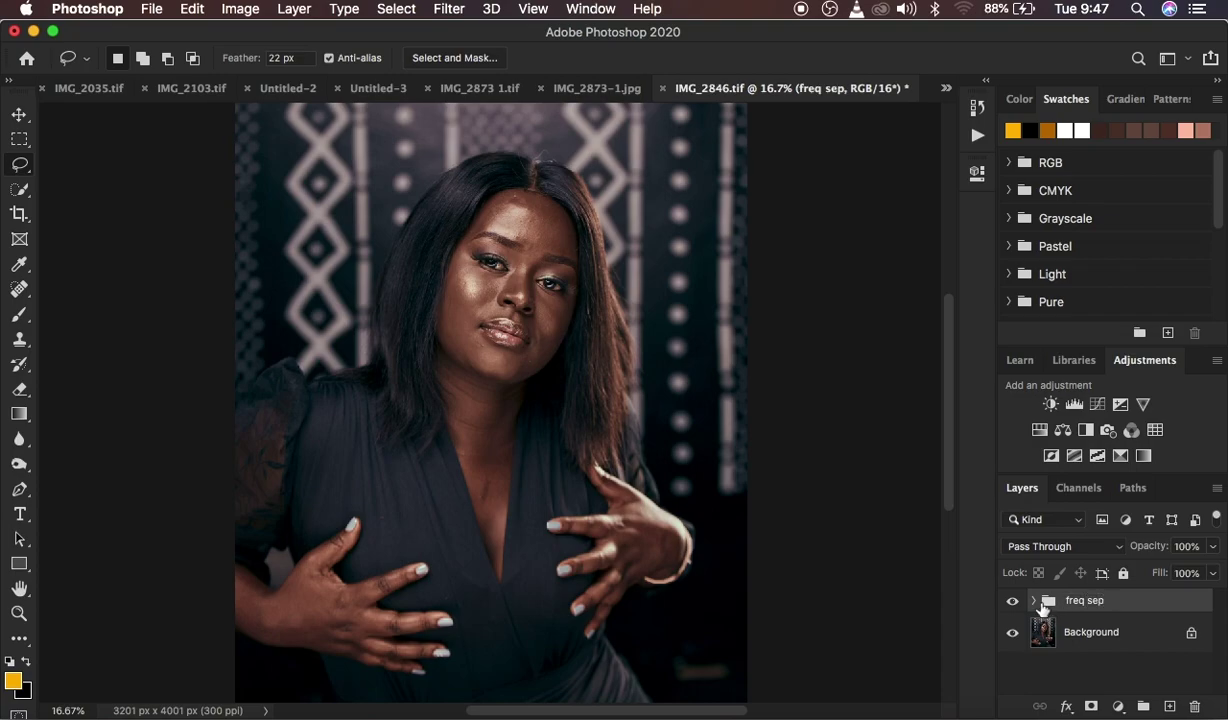
- Select the low freq layer inside the freq sep group and switch to the Mixer Brush Tool
left_click(1034, 601)
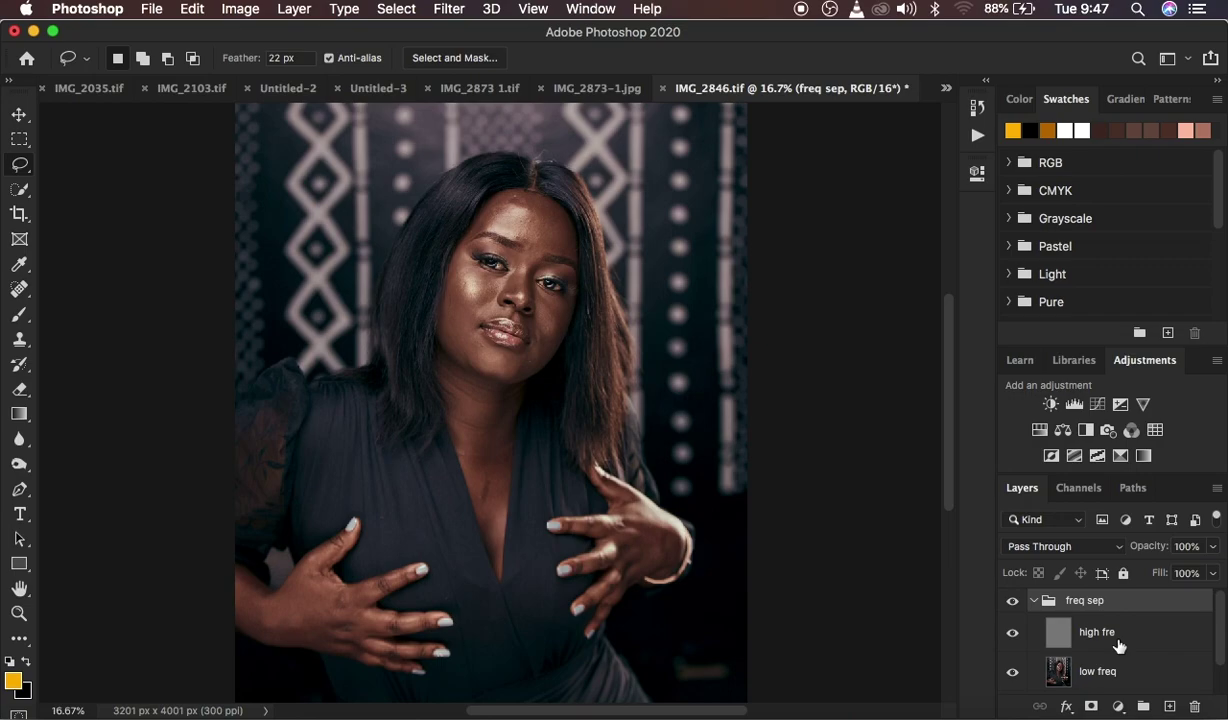
scroll(1118, 646, "down", 2)
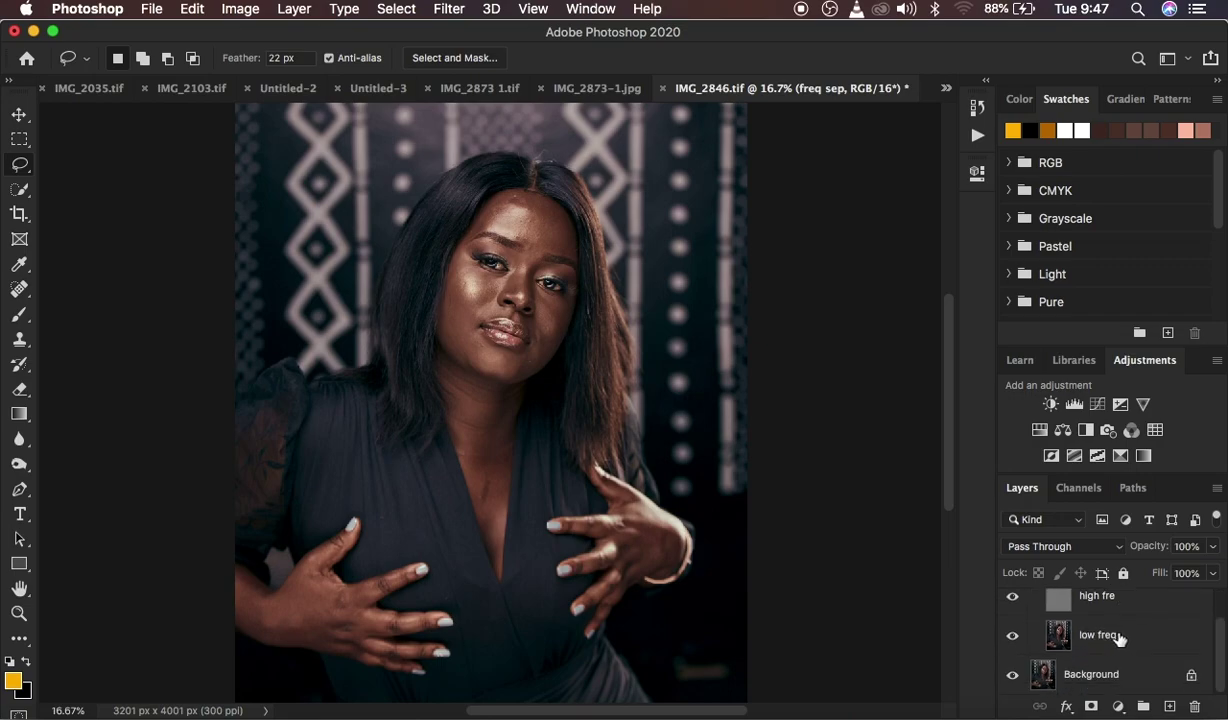
left_click(1119, 640)
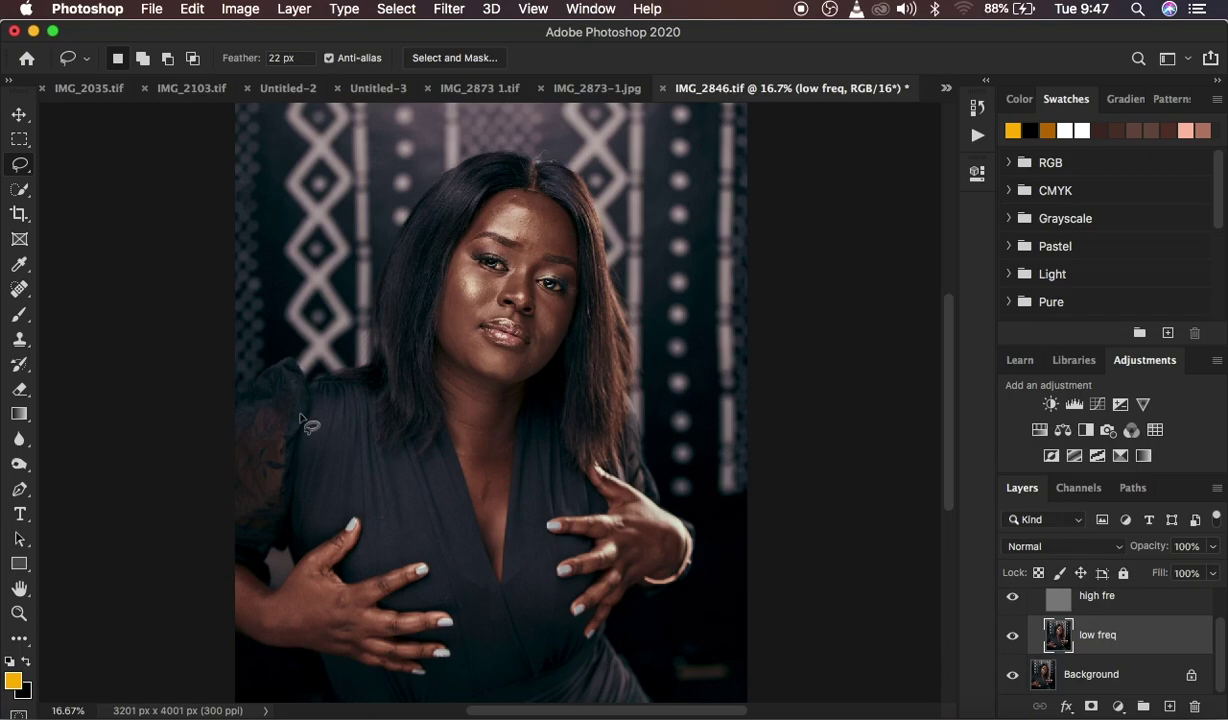
left_click(18, 315)
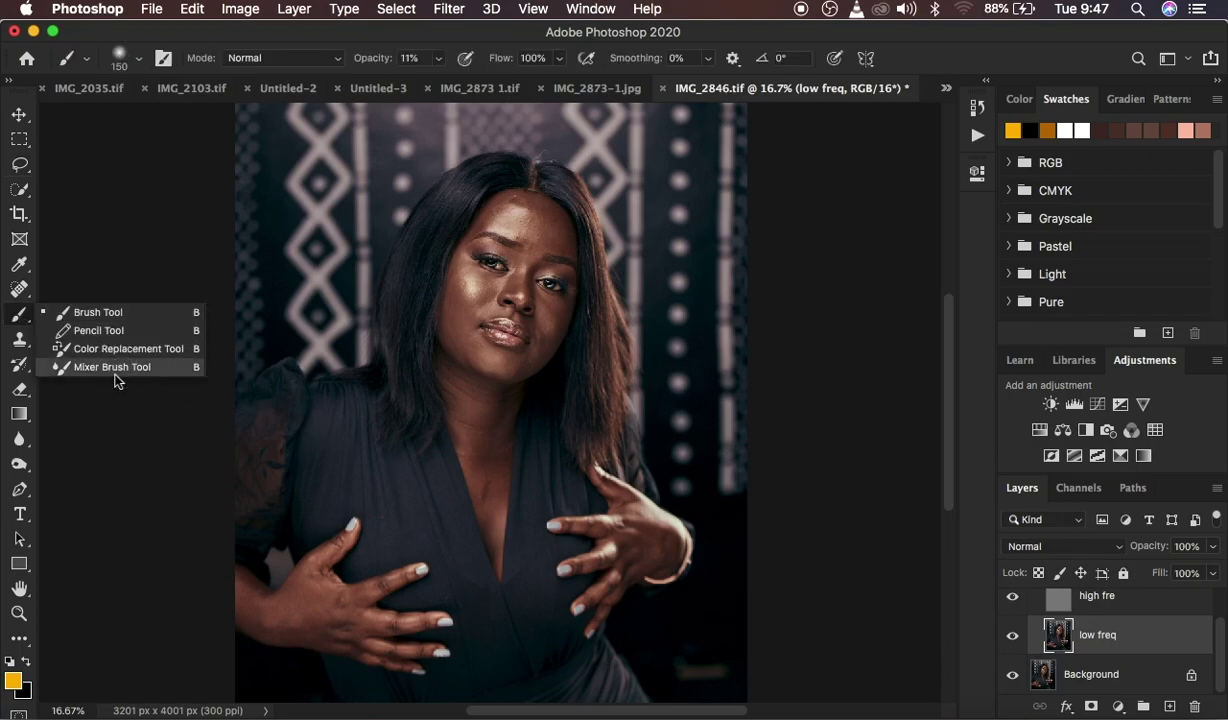
left_click(130, 368)
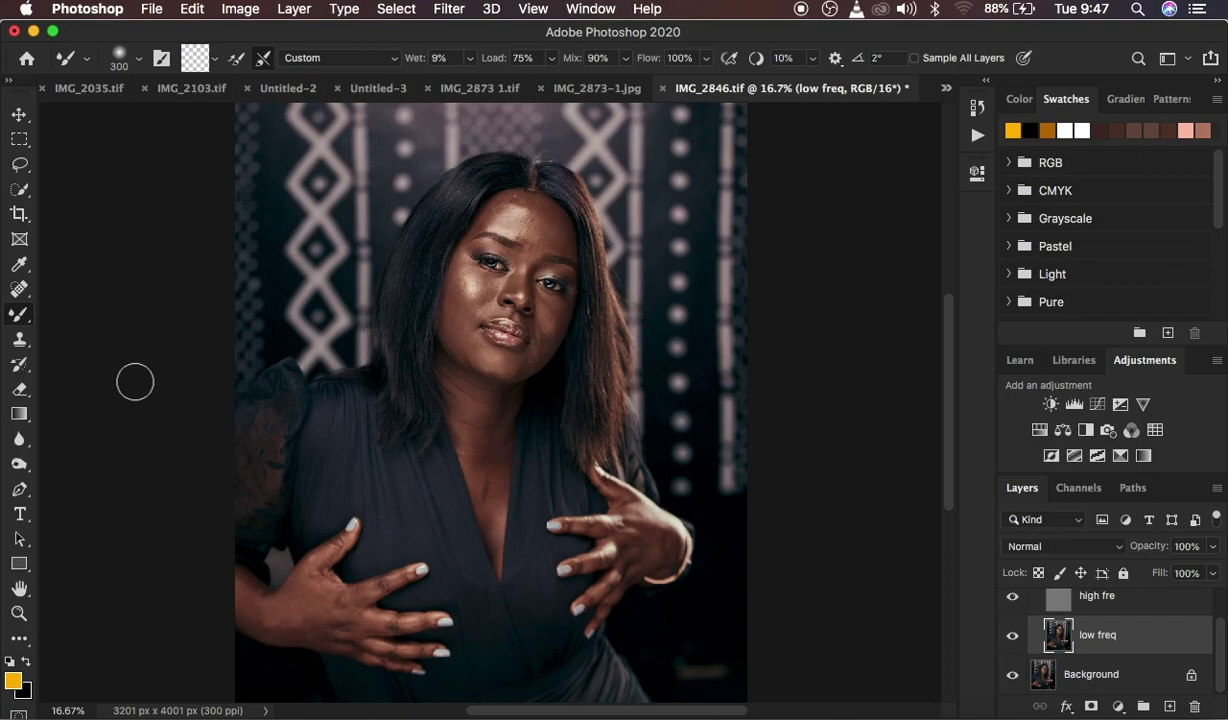
- Check the Mixer Brush tip settings and clean the brush, keeping it set to clean after each stroke
left_click(139, 62)
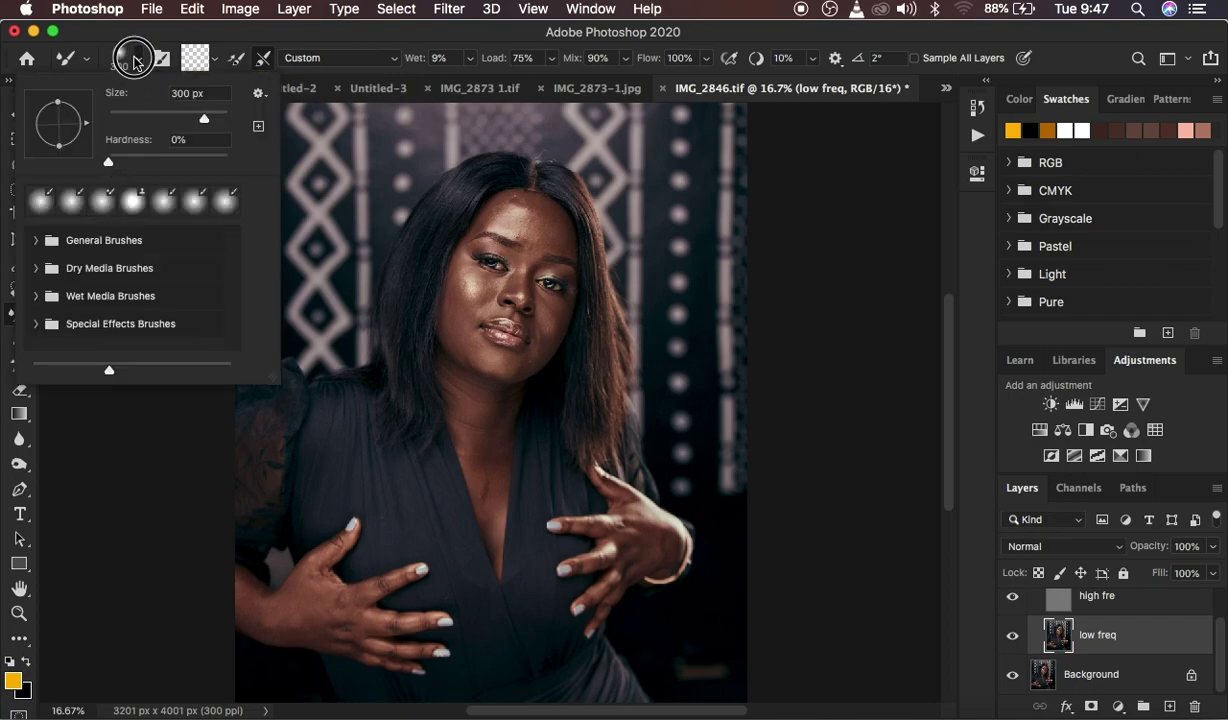
left_click(131, 58)
left_click(219, 62)
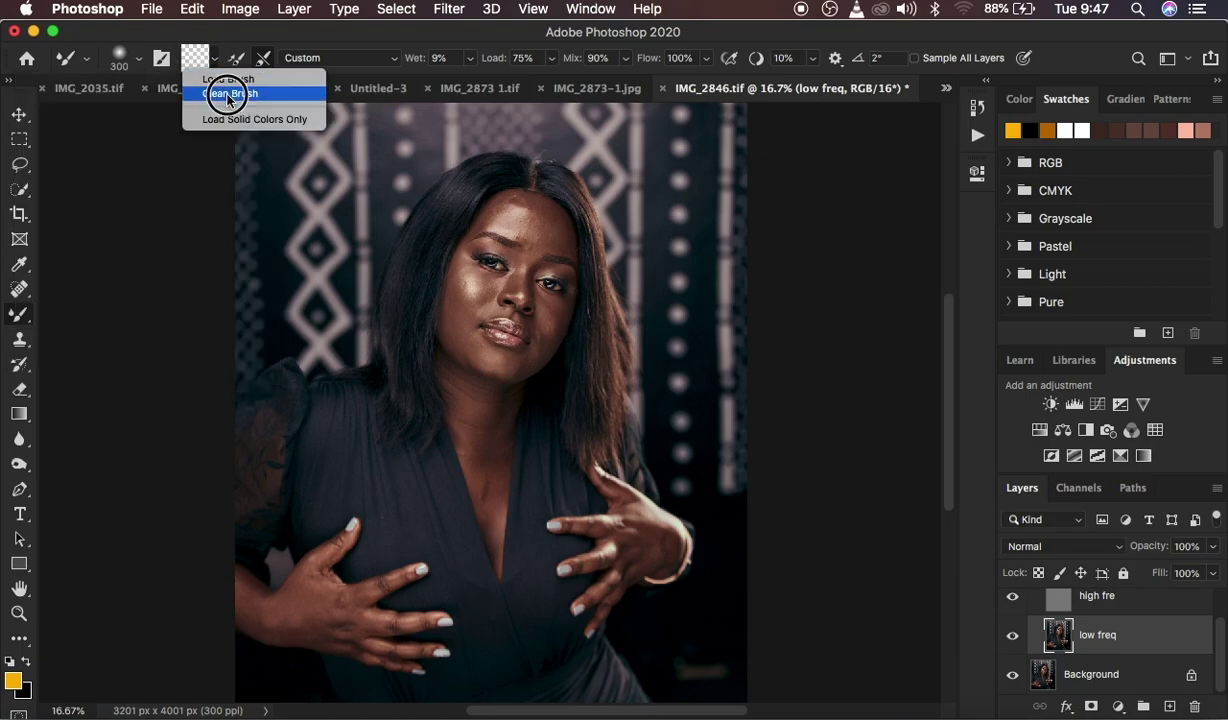
left_click(222, 97)
left_click(262, 57)
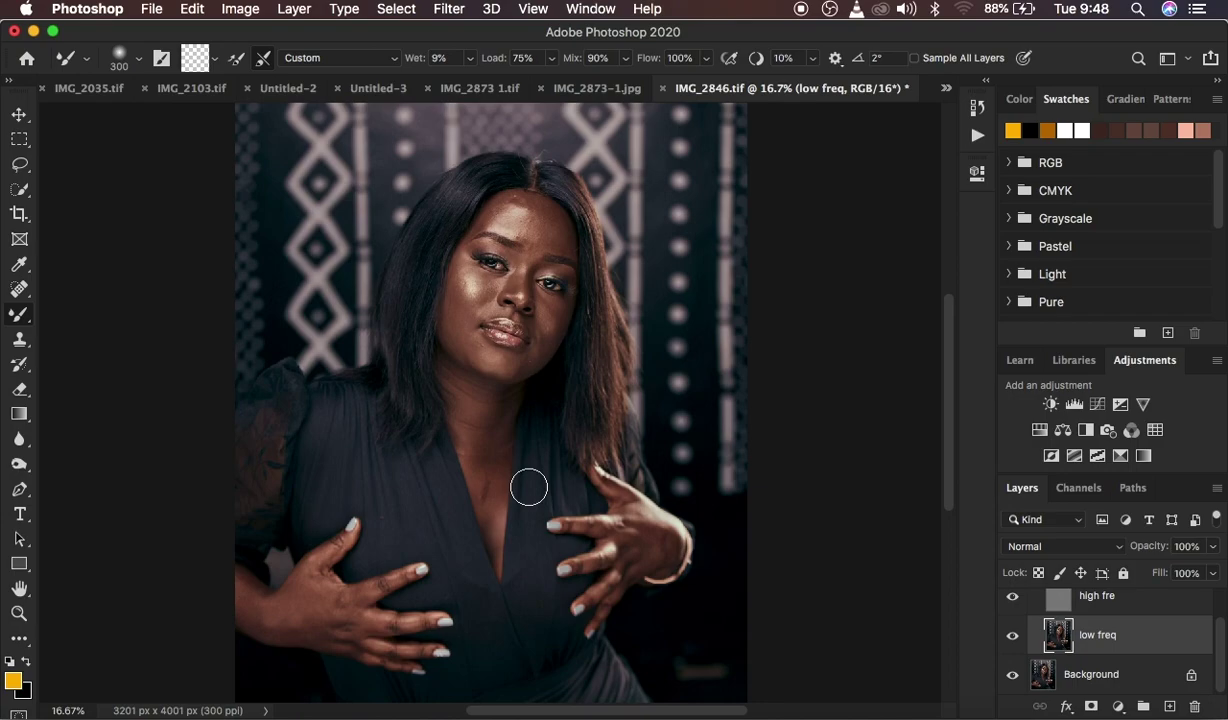
- Try Mixer Brush sizes up to 700 px and settle on 400 px
key("bracketright")
key("bracketright")
key("bracketright")
key("bracketright")
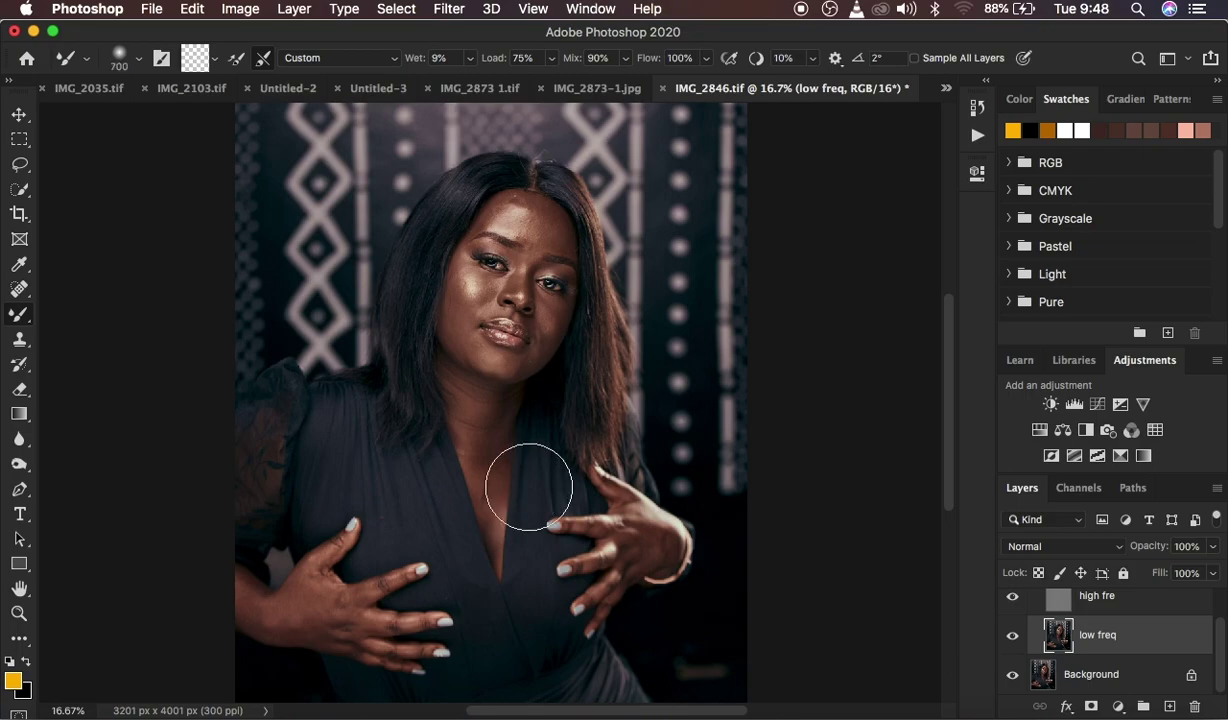
key("bracketleft")
key("bracketleft")
key("bracketleft")
key("bracketleft")
key("bracketleft")
key("bracketleft")
key("bracketright")
key("bracketright")
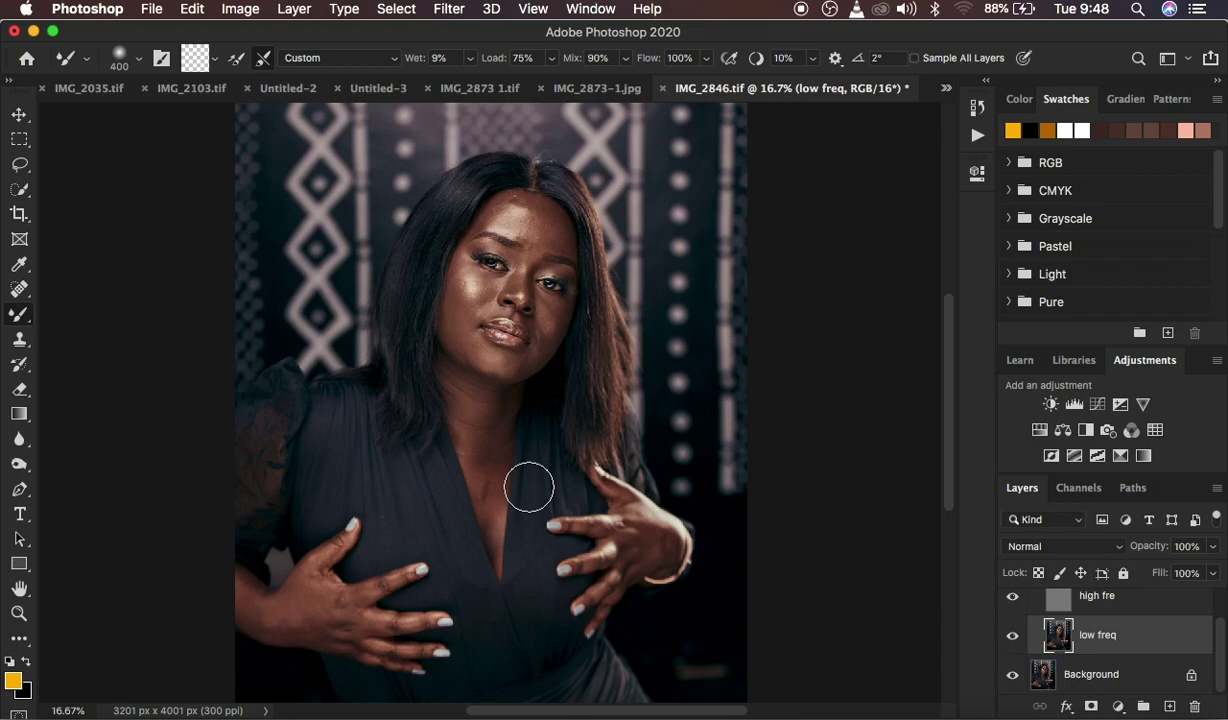
- Hide the high fre layer and set the Mixer Brush size to 200 px for working on the face
left_click(1012, 597)
key("super+plus")
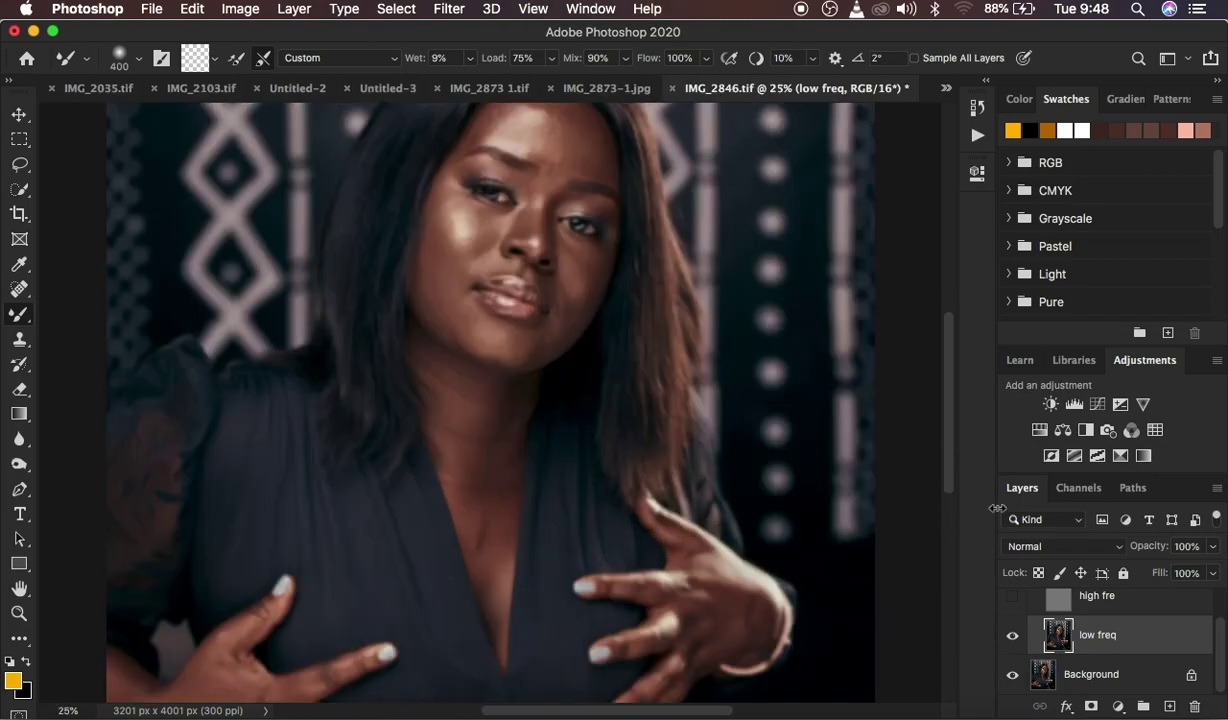
scroll(947, 420, "up", 5)
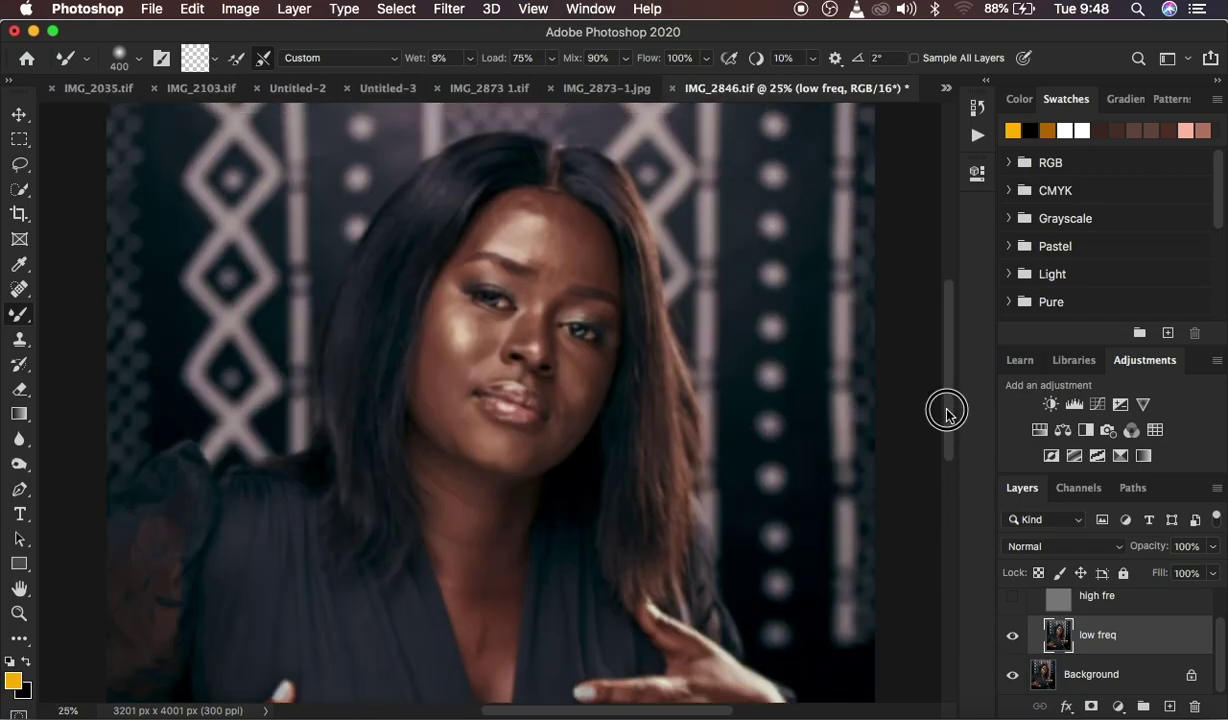
key("bracketleft")
key("bracketleft")
key("bracketleft")
key("bracketleft")
key("bracketleft")
key("bracketleft")
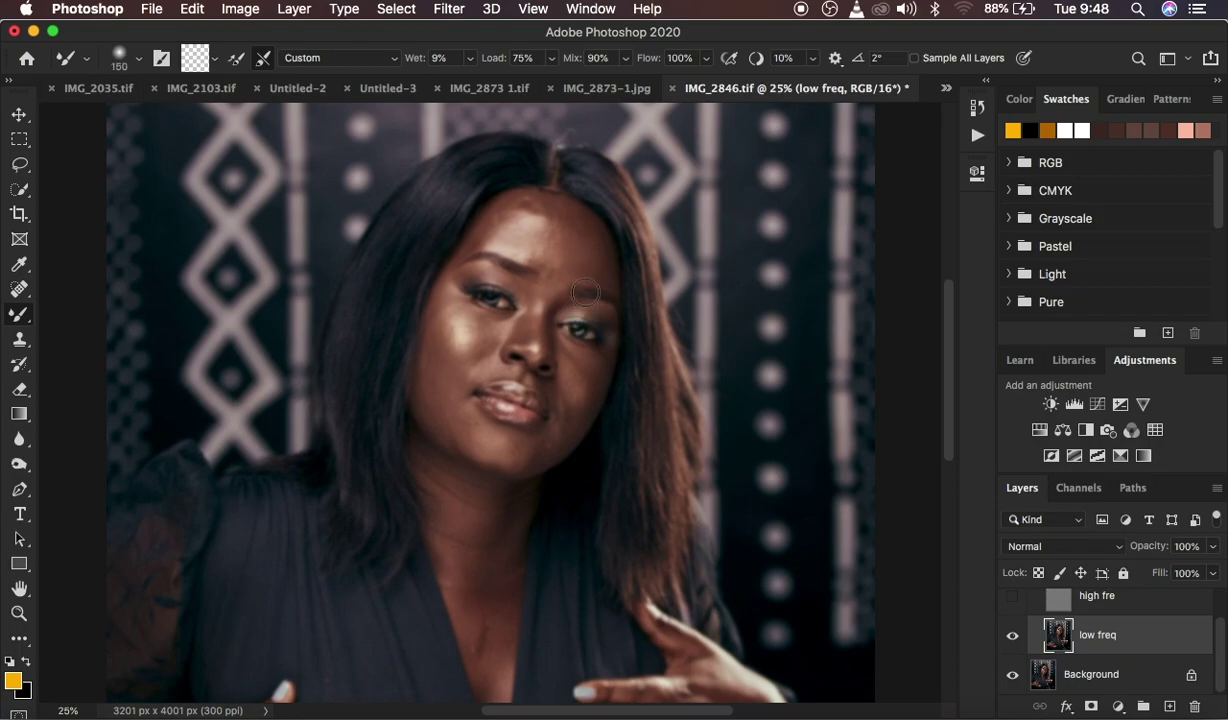
key("bracketright")
key("bracketright")
key("bracketright")
- Blend the uneven tones across the forehead on the low freq layer with 200 px and 125 px Mixer Brush strokes
mouse_move(570, 222)
left_mouse_down()
mouse_move(598, 260)
mouse_move(576, 233)
mouse_move(590, 242)
mouse_move(570, 268)
left_mouse_up()
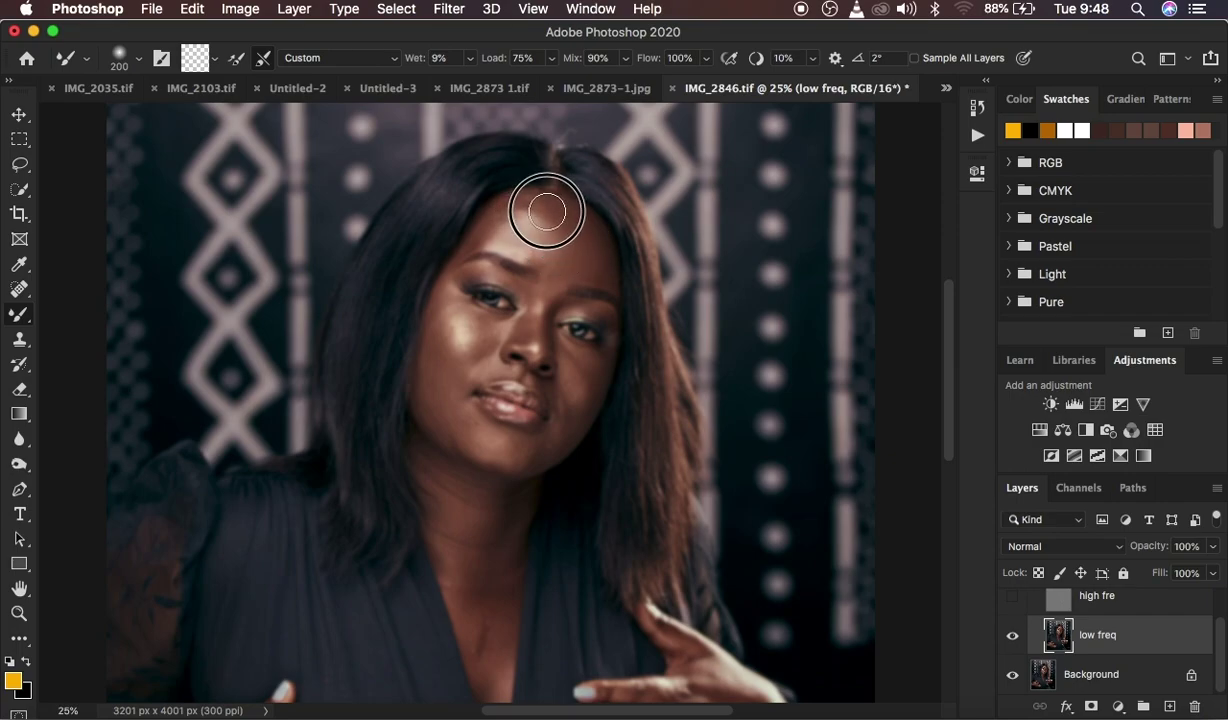
mouse_move(584, 231)
left_mouse_down()
mouse_move(598, 265)
mouse_move(561, 263)
left_mouse_up()
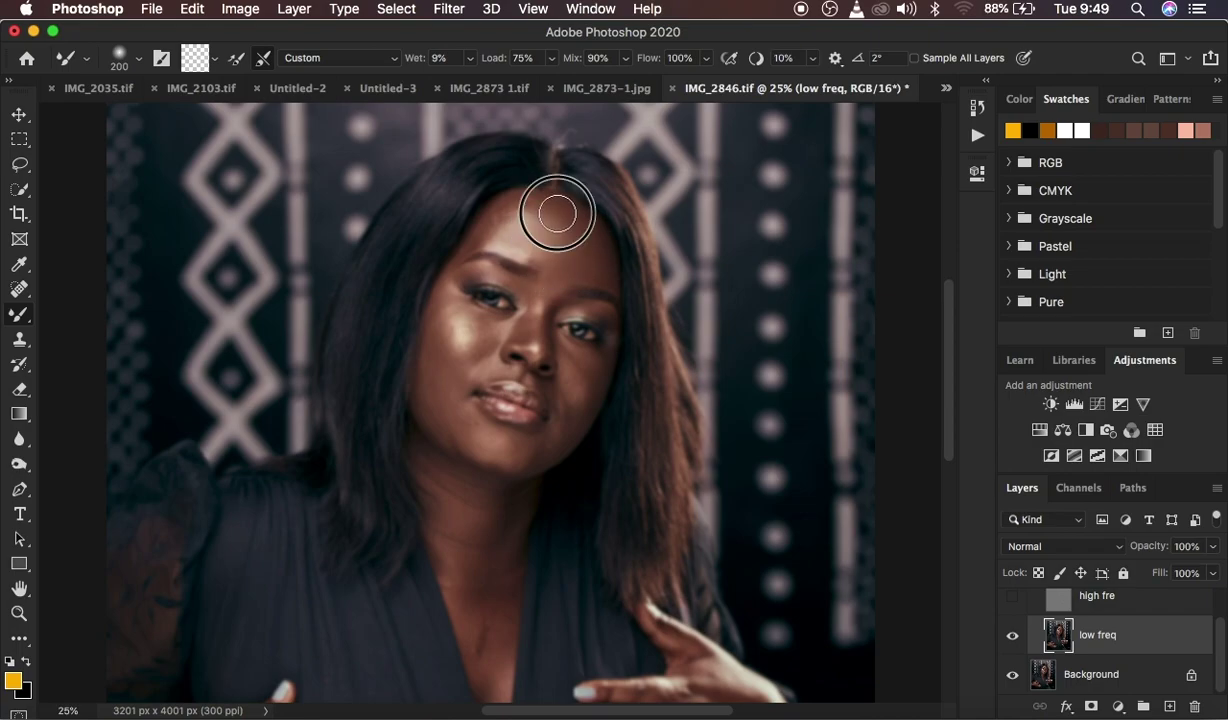
left_click_drag(559, 246, 582, 255)
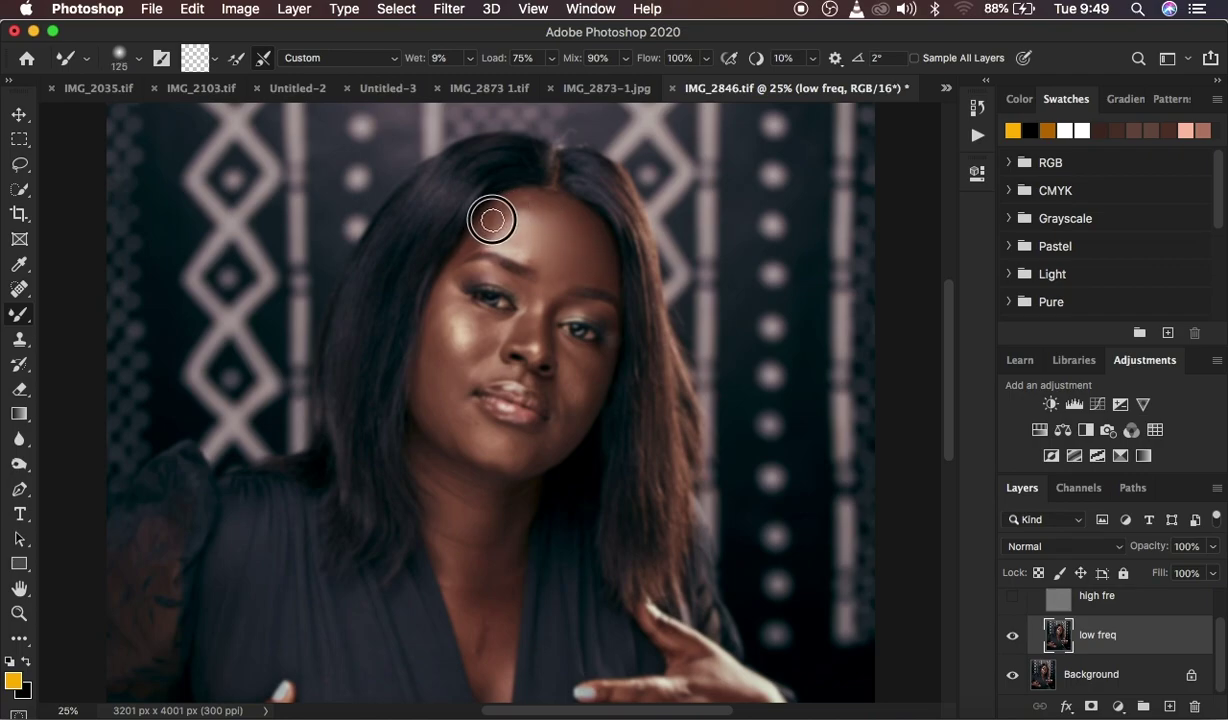
mouse_move(480, 237)
left_mouse_down()
mouse_move(471, 241)
mouse_move(532, 197)
mouse_move(519, 252)
mouse_move(521, 238)
mouse_move(548, 249)
mouse_move(529, 251)
mouse_move(540, 209)
mouse_move(496, 225)
mouse_move(508, 227)
mouse_move(495, 210)
mouse_move(532, 240)
mouse_move(505, 245)
mouse_move(529, 206)
mouse_move(536, 241)
mouse_move(511, 246)
mouse_move(523, 200)
mouse_move(532, 210)
mouse_move(475, 232)
mouse_move(511, 254)
mouse_move(540, 208)
mouse_move(543, 247)
mouse_move(596, 260)
mouse_move(608, 282)
mouse_move(600, 268)
left_mouse_up()
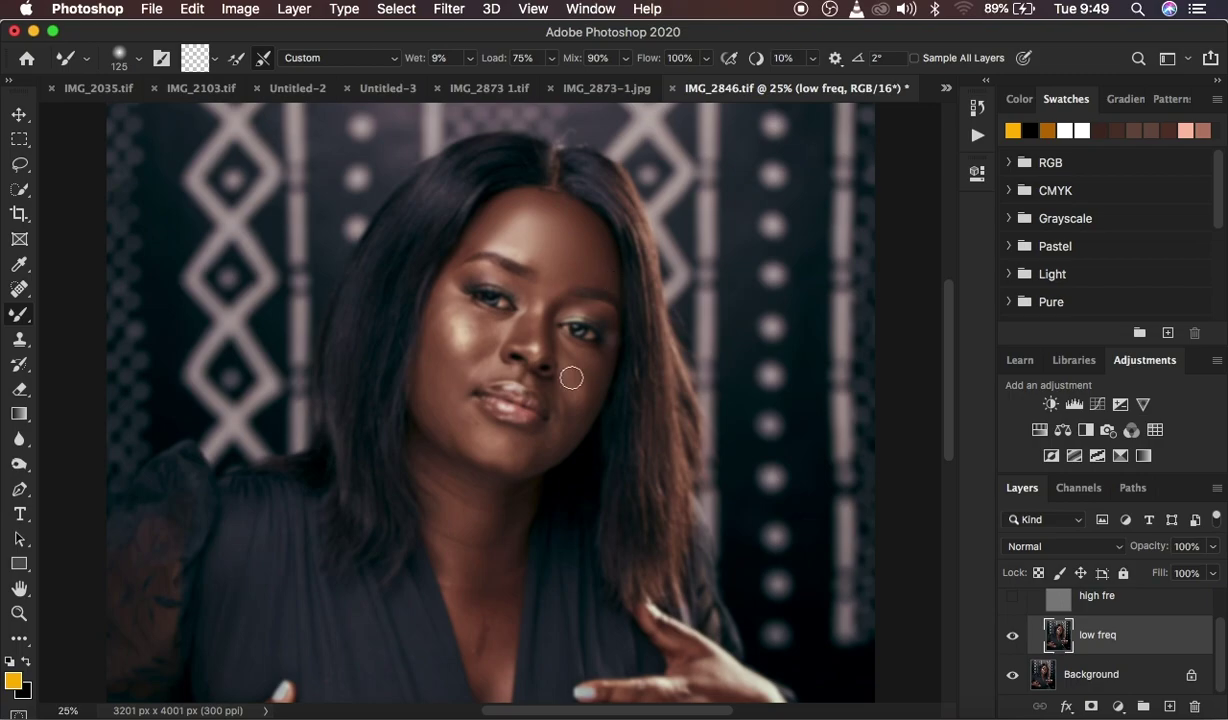
- Enlarge the Mixer Brush slightly and smooth the bright highlight on the image-left cheek beneath the eye
key("bracketright")
mouse_move(427, 329)
left_mouse_down()
mouse_move(430, 318)
mouse_move(441, 348)
mouse_move(430, 315)
mouse_move(458, 376)
left_mouse_up()
mouse_move(491, 331)
left_mouse_down()
mouse_move(455, 305)
mouse_move(474, 320)
mouse_move(465, 302)
mouse_move(452, 310)
mouse_move(458, 340)
mouse_move(430, 300)
mouse_move(450, 310)
left_mouse_up()
- Blend the skin tones along the image-left jawline and across the chin, finishing with a 175 px Mixer Brush
key("bracketleft")
key("bracketleft")
key("bracketleft")
key("bracketleft")
key("bracketright")
key("bracketright")
mouse_move(454, 414)
left_mouse_down()
mouse_move(444, 386)
mouse_move(474, 425)
left_mouse_up()
key("bracketright")
key("bracketright")
mouse_move(481, 436)
left_mouse_down()
mouse_move(550, 449)
mouse_move(466, 429)
mouse_move(436, 380)
mouse_move(439, 398)
mouse_move(523, 422)
mouse_move(565, 423)
left_mouse_up()
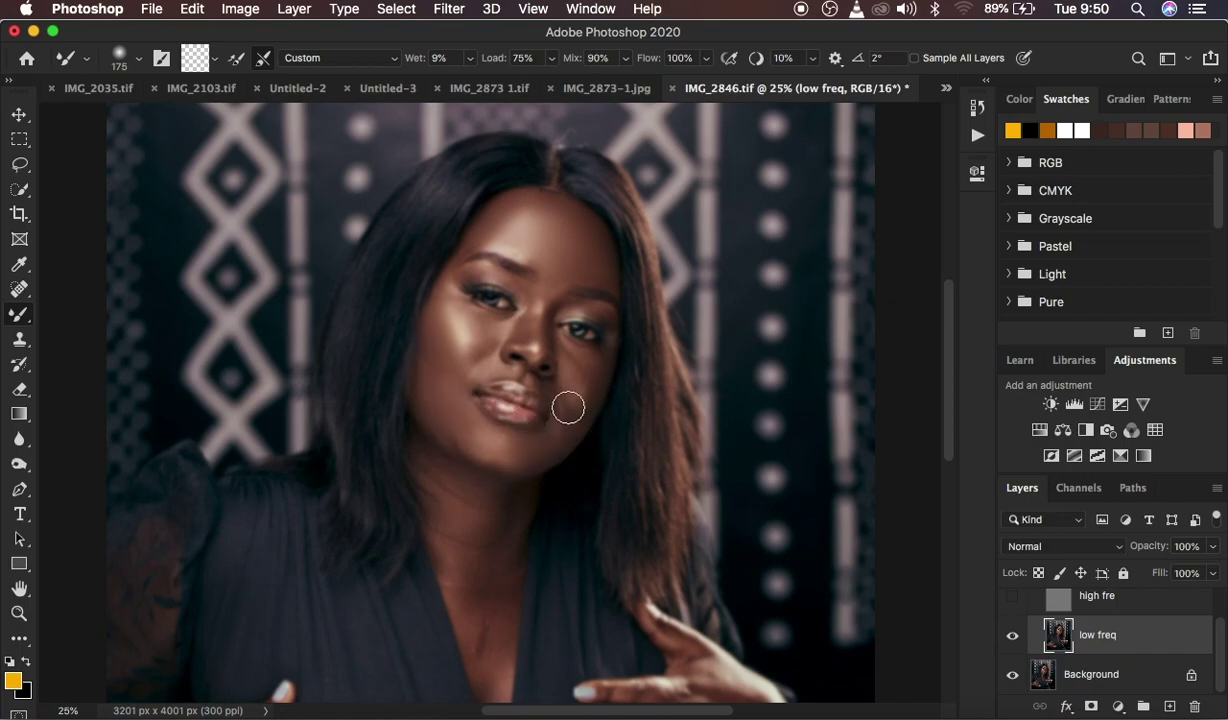
- Smooth the image-right cheek, then blend the nose bridge, brow and under-eye areas with a 125 px Mixer Brush
mouse_move(575, 373)
left_mouse_down()
mouse_move(584, 387)
mouse_move(581, 356)
mouse_move(539, 317)
left_mouse_up()
key("bracketleft")
key("bracketleft")
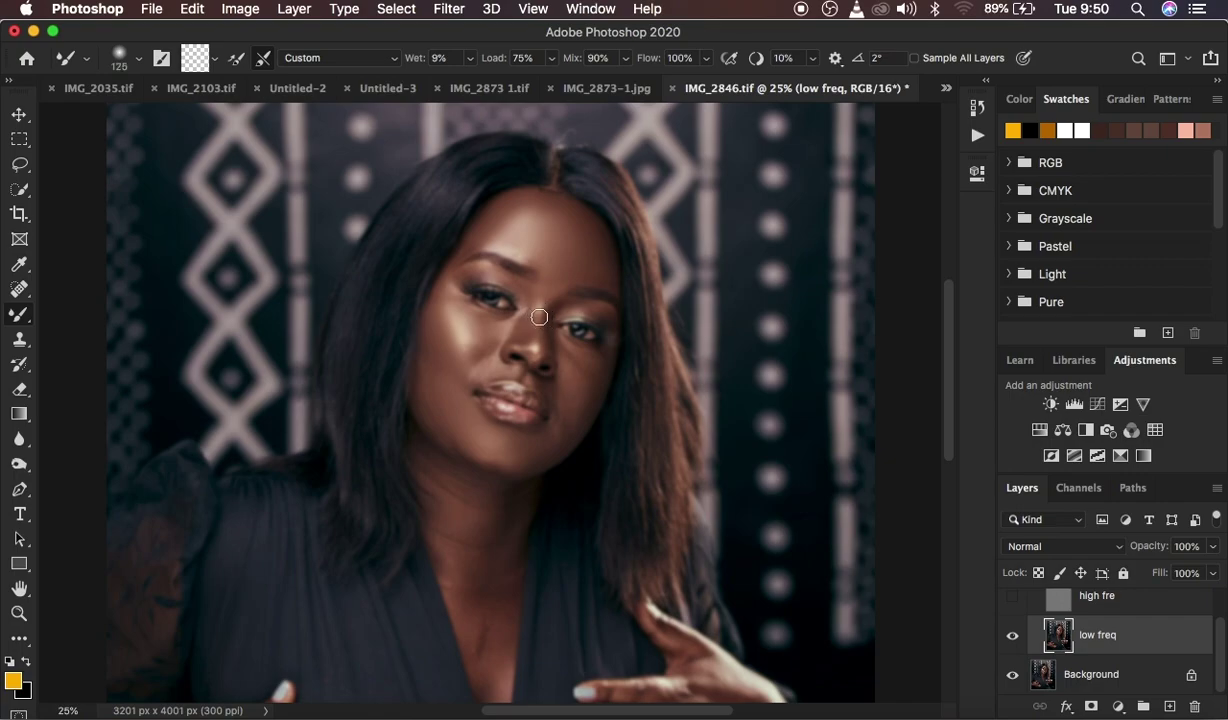
mouse_move(526, 295)
left_mouse_down()
mouse_move(529, 321)
mouse_move(525, 310)
mouse_move(556, 332)
mouse_move(475, 352)
mouse_move(471, 373)
mouse_move(495, 356)
mouse_move(554, 389)
mouse_move(559, 433)
mouse_move(576, 358)
mouse_move(550, 340)
mouse_move(551, 263)
mouse_move(482, 244)
mouse_move(461, 259)
left_mouse_up()
left_click_drag(519, 321, 470, 319)
- Blend the tones across the lower face and cheeks with a 200 px Mixer Brush
key("bracketright")
key("bracketright")
key("bracketright")
mouse_move(573, 383)
left_mouse_down()
mouse_move(488, 452)
mouse_move(437, 402)
left_mouse_up()
- Smooth the skin on the neck and chest with 200 px and 300 px Mixer Brush strokes
scroll(633, 452, "down", 5)
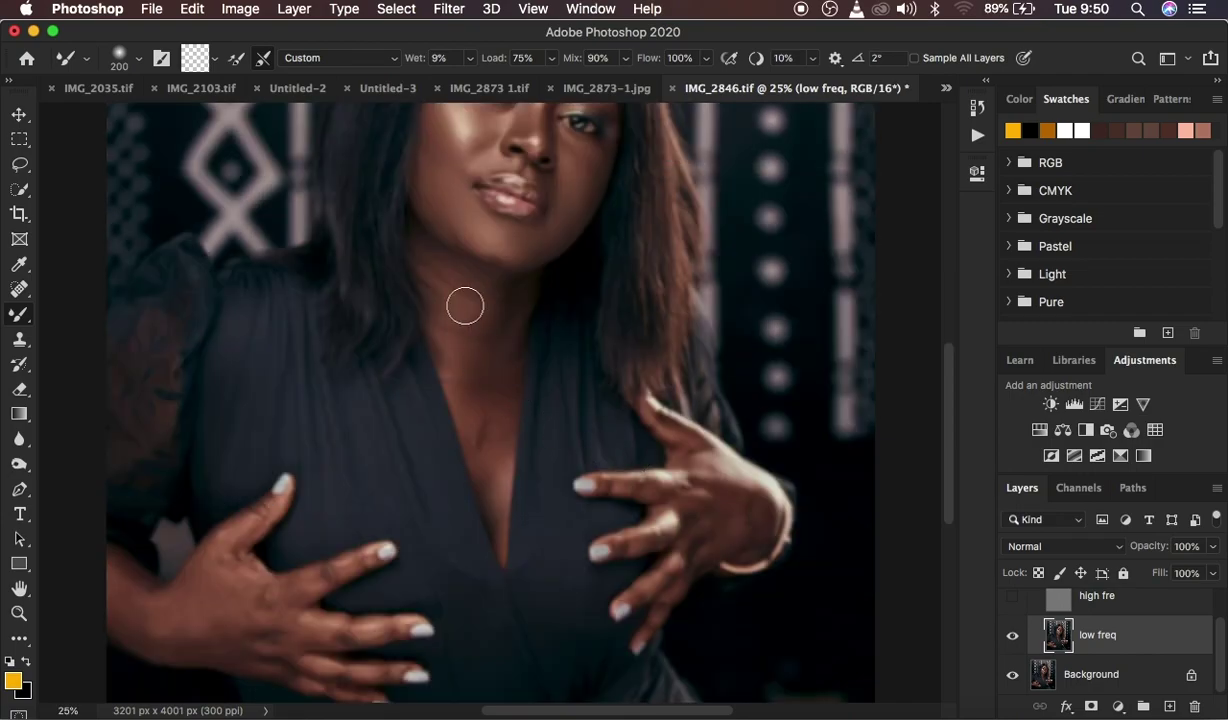
mouse_move(463, 302)
left_mouse_down()
mouse_move(464, 335)
mouse_move(447, 294)
left_mouse_up()
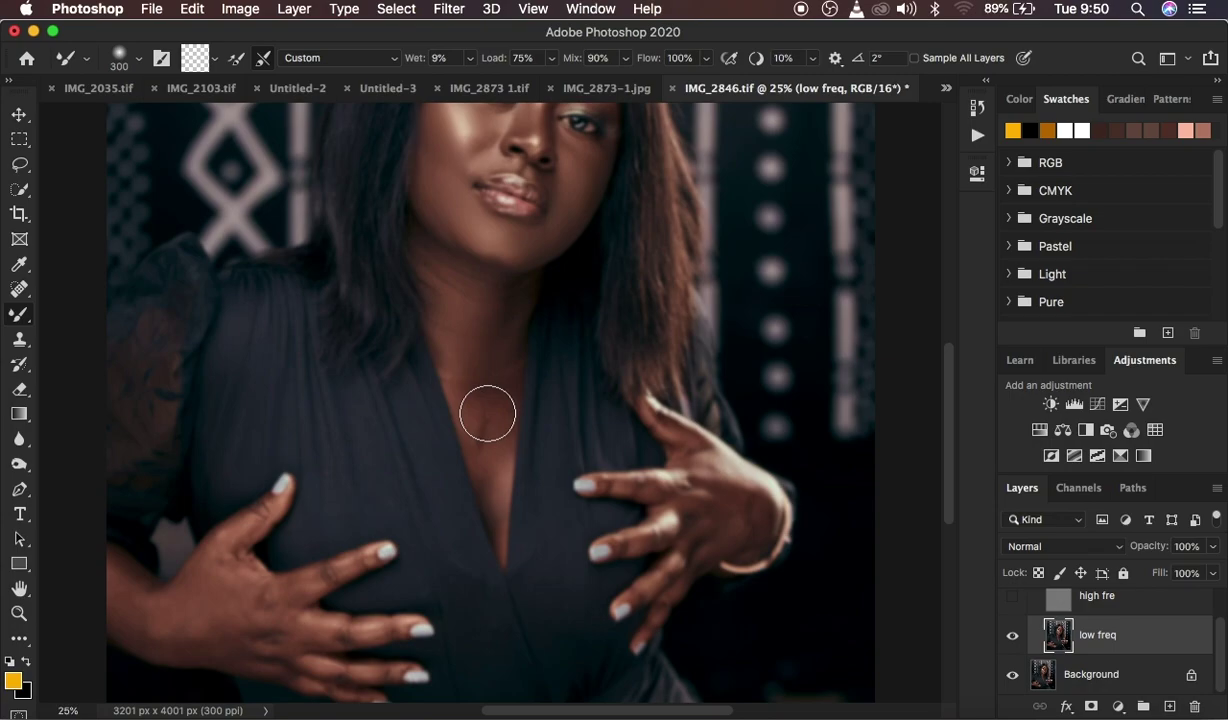
mouse_move(488, 413)
left_mouse_down()
mouse_move(507, 438)
mouse_move(486, 418)
mouse_move(473, 426)
mouse_move(528, 430)
mouse_move(507, 369)
mouse_move(482, 430)
mouse_move(529, 435)
mouse_move(495, 398)
left_mouse_up()
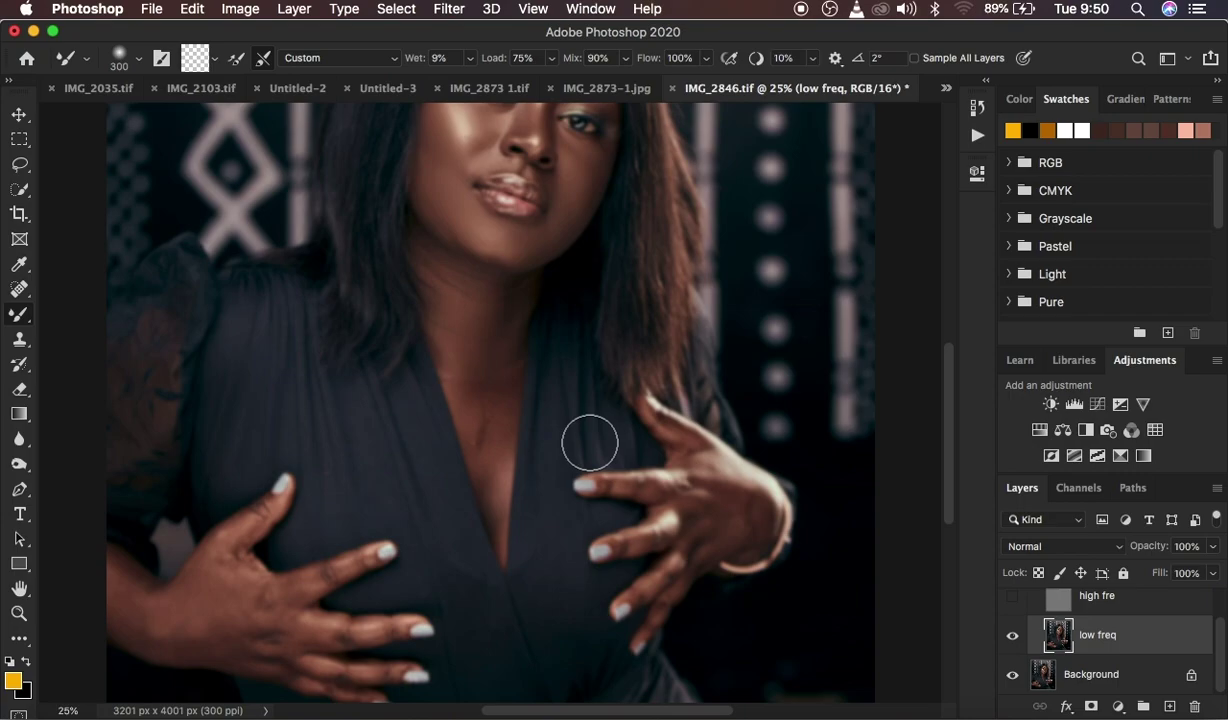
- Blend the skin on the wrist and back of the image-left hand with 150 px and 300 px Mixer Brush strokes
key("bracketleft")
key("bracketleft")
key("bracketleft")
key("bracketleft")
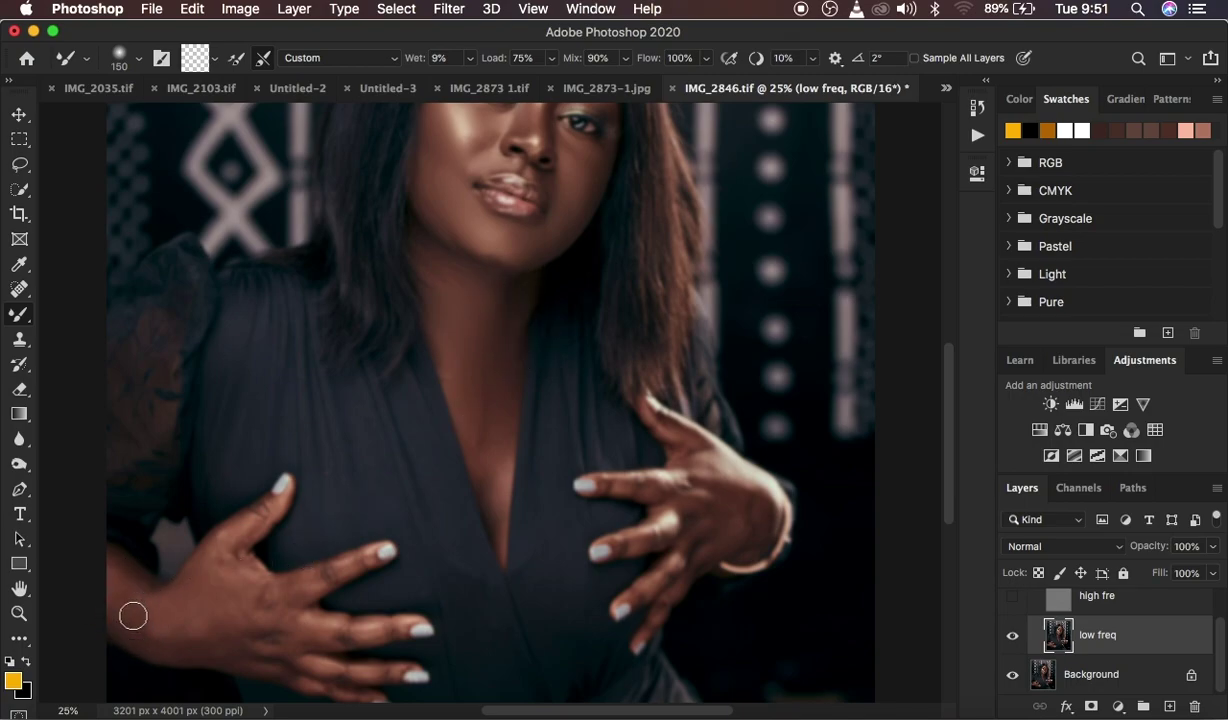
mouse_move(133, 616)
left_mouse_down()
mouse_move(220, 639)
mouse_move(277, 636)
mouse_move(266, 609)
mouse_move(249, 623)
mouse_move(280, 610)
mouse_move(211, 633)
mouse_move(104, 606)
mouse_move(253, 633)
left_mouse_up()
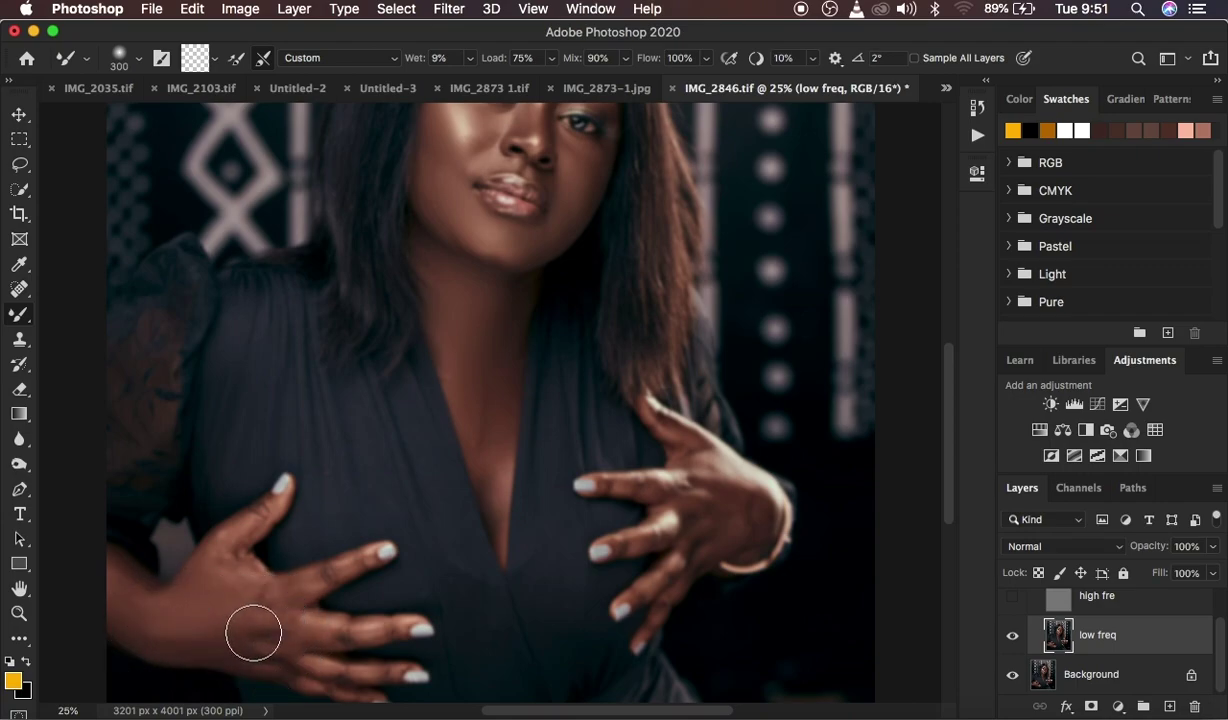
mouse_move(253, 633)
left_mouse_down()
mouse_move(343, 611)
mouse_move(329, 589)
mouse_move(317, 601)
left_mouse_up()
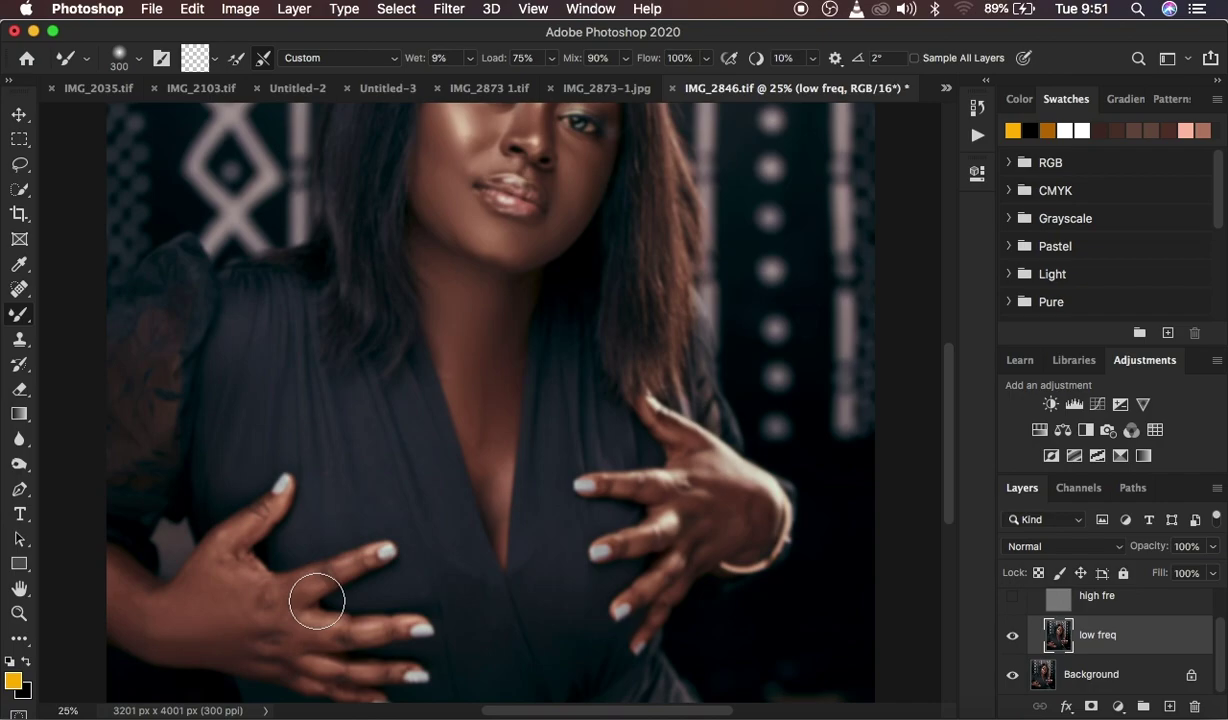
mouse_move(317, 601)
left_mouse_down()
mouse_move(674, 614)
mouse_move(626, 584)
left_mouse_up()
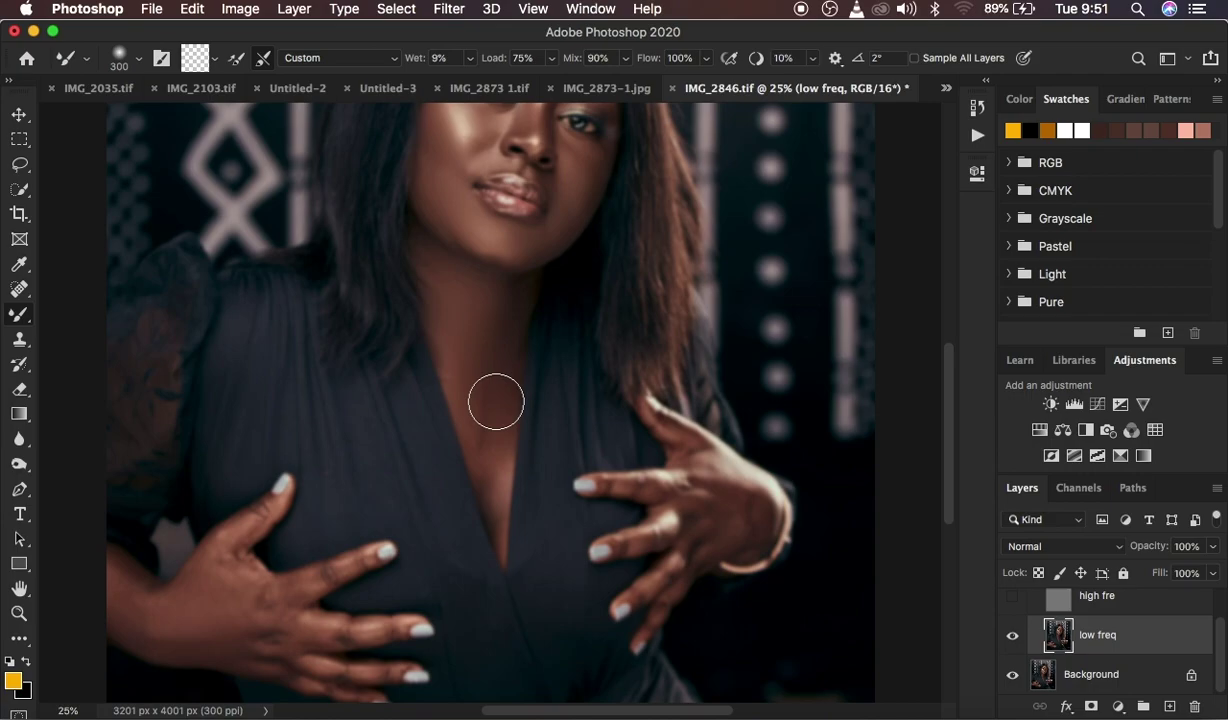
- Reduce the Mixer Brush to 100 px and smooth the skin on the fingers and backs of both hands
key("bracketleft")
key("super+minus")
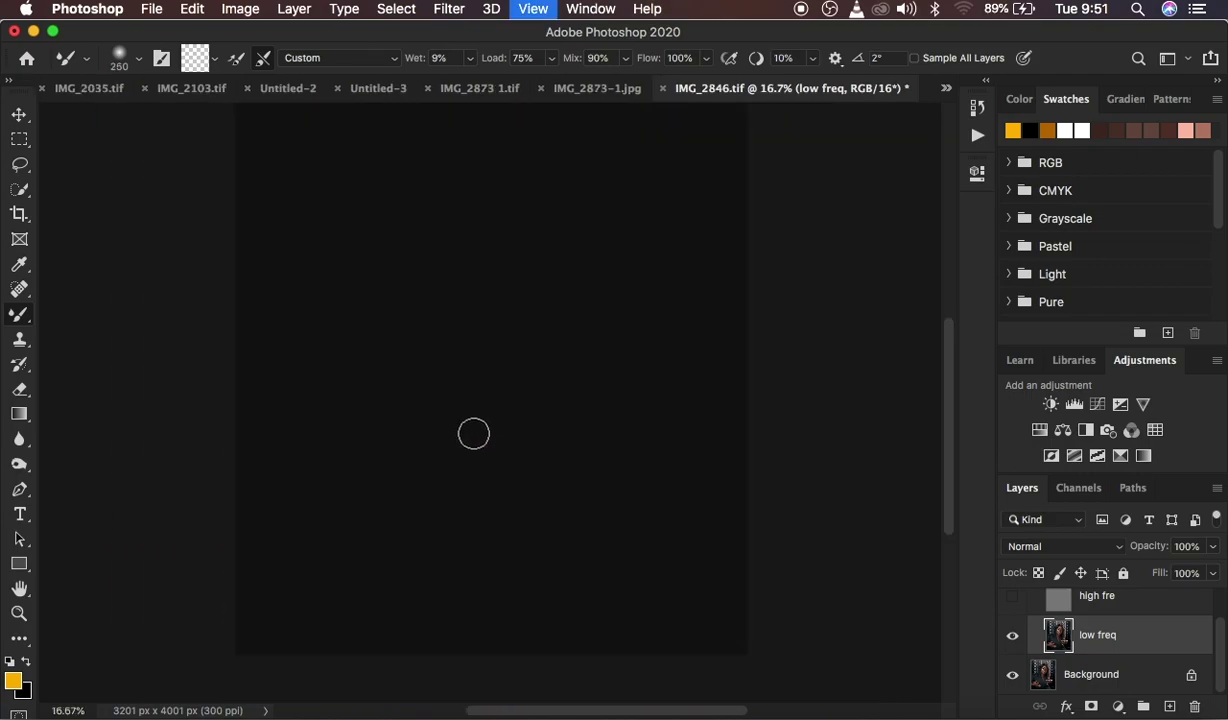
key("super+minus")
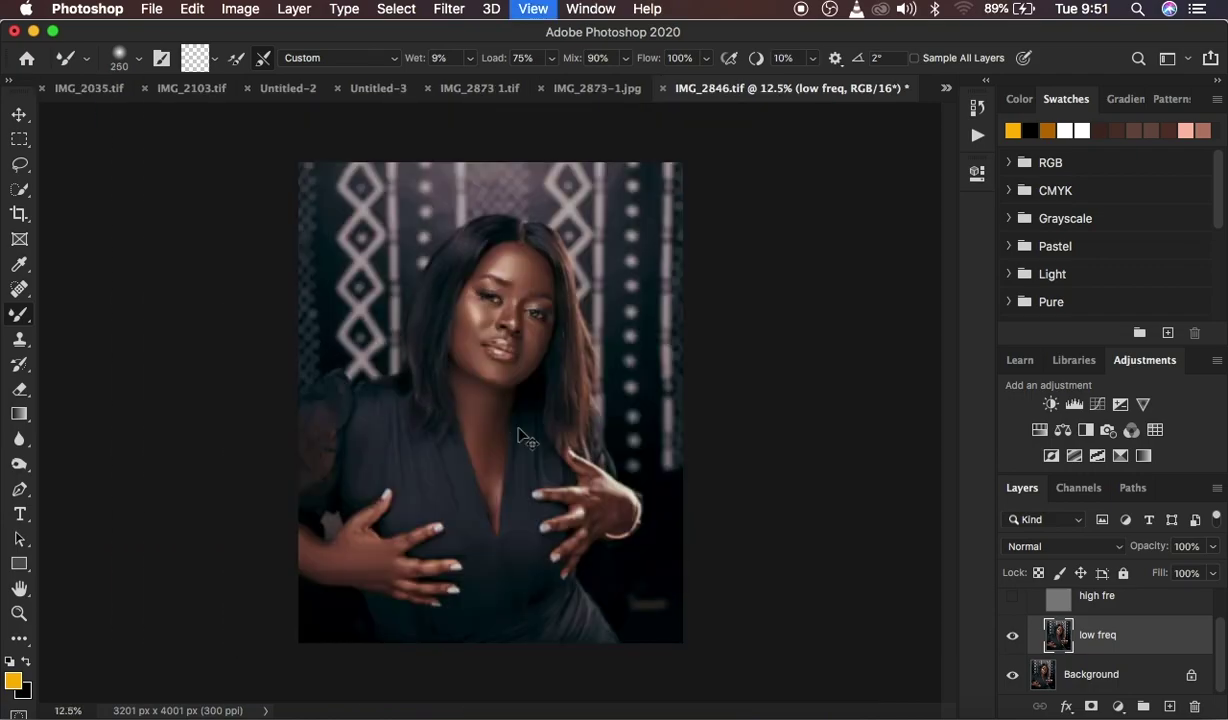
key("super+plus")
key("bracketleft")
key("bracketleft")
key("bracketleft")
key("bracketleft")
key("bracketleft")
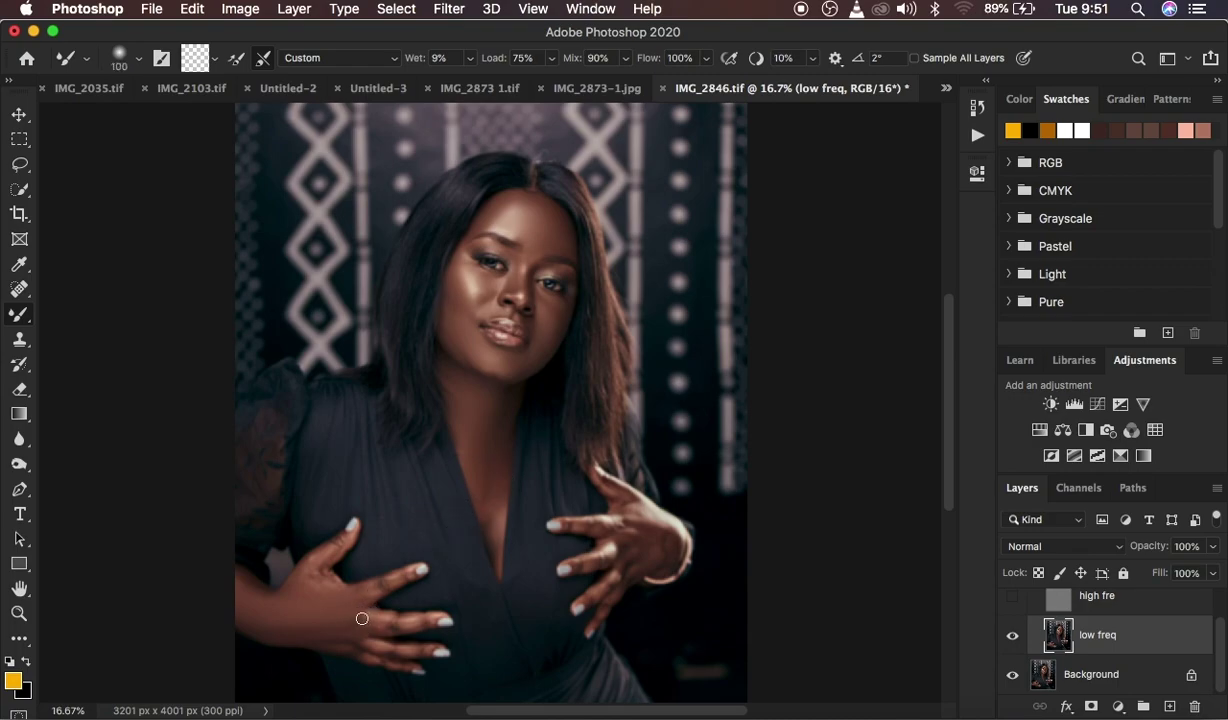
mouse_move(376, 622)
left_mouse_down()
mouse_move(421, 619)
mouse_move(373, 650)
mouse_move(415, 650)
mouse_move(377, 653)
left_mouse_up()
mouse_move(367, 585)
left_mouse_down()
mouse_move(389, 581)
mouse_move(310, 570)
mouse_move(308, 581)
left_mouse_up()
mouse_move(603, 526)
left_mouse_down()
mouse_move(673, 538)
mouse_move(671, 550)
mouse_move(656, 553)
mouse_move(656, 531)
mouse_move(591, 598)
mouse_move(617, 590)
mouse_move(617, 553)
mouse_move(579, 567)
mouse_move(619, 531)
mouse_move(663, 555)
mouse_move(662, 566)
mouse_move(660, 549)
mouse_move(594, 526)
mouse_move(655, 525)
mouse_move(662, 543)
mouse_move(620, 547)
mouse_move(630, 559)
mouse_move(585, 574)
left_mouse_up()
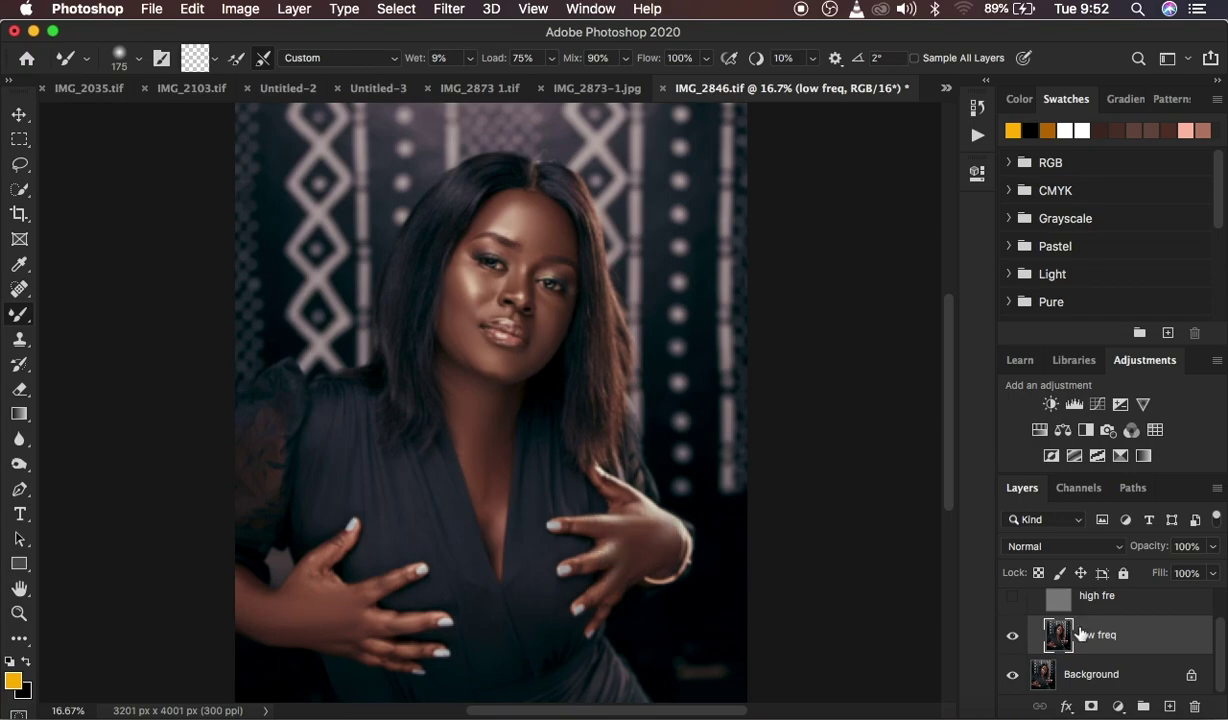
- Show the high fre layer again and review the retouched skin up close and across the whole portrait
left_click(1013, 599)
key("super+plus")
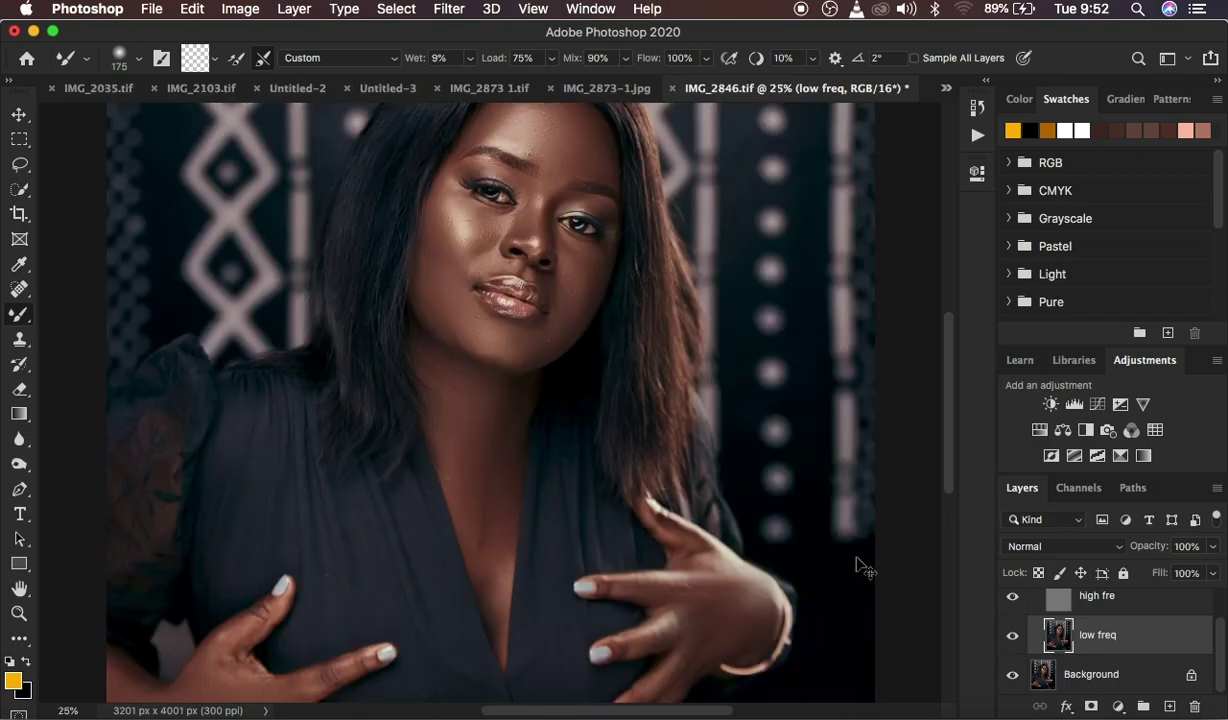
key("super+minus")
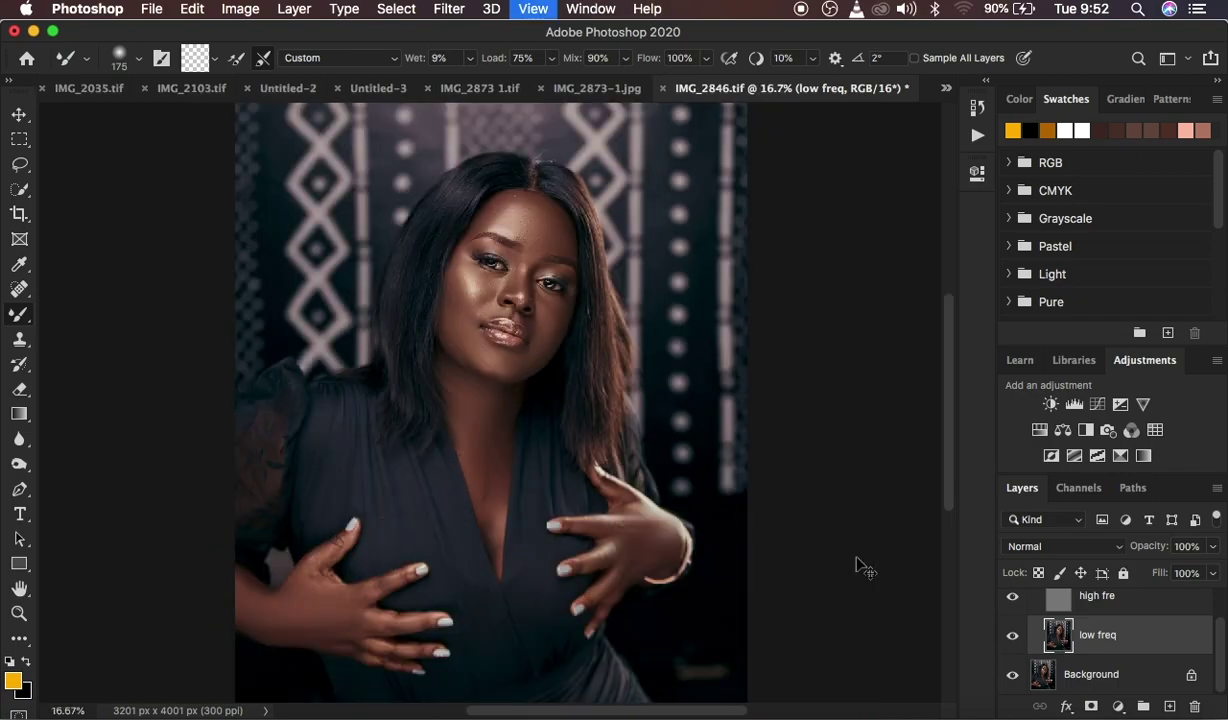
key("super+minus")
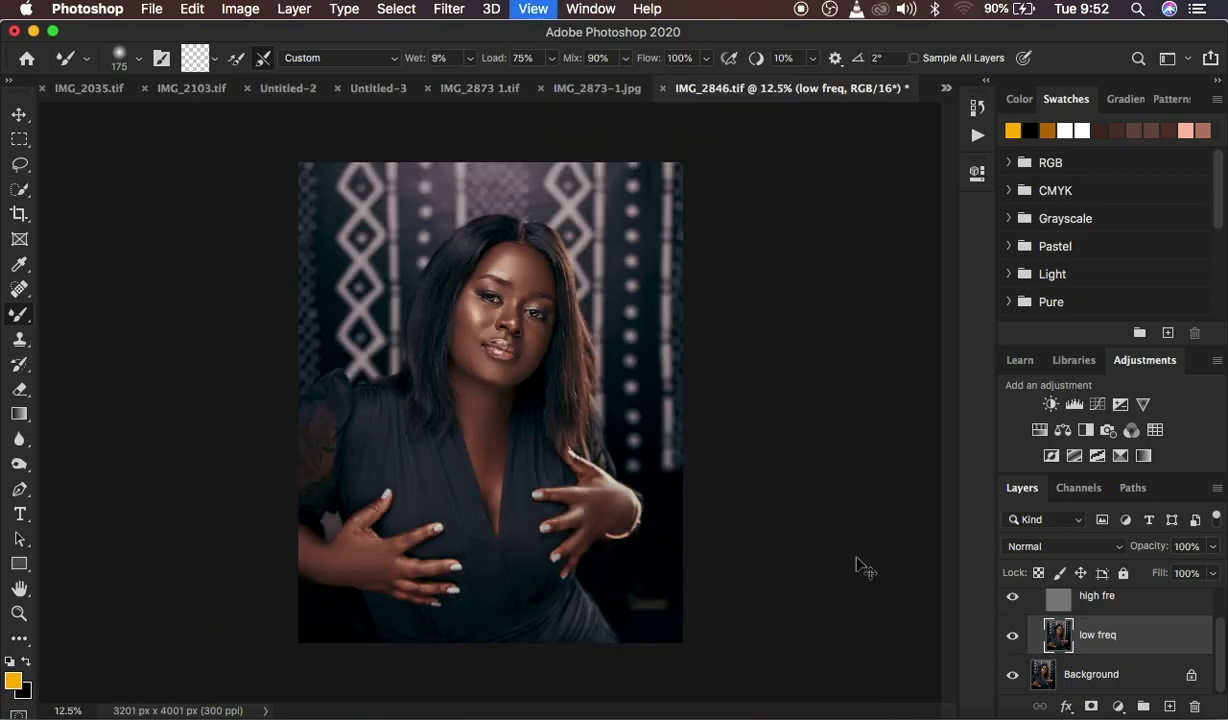
- Compare the portrait with and without the freq sep group by toggling the group's visibility
key("super+plus")
scroll(1108, 633, "up", 1)
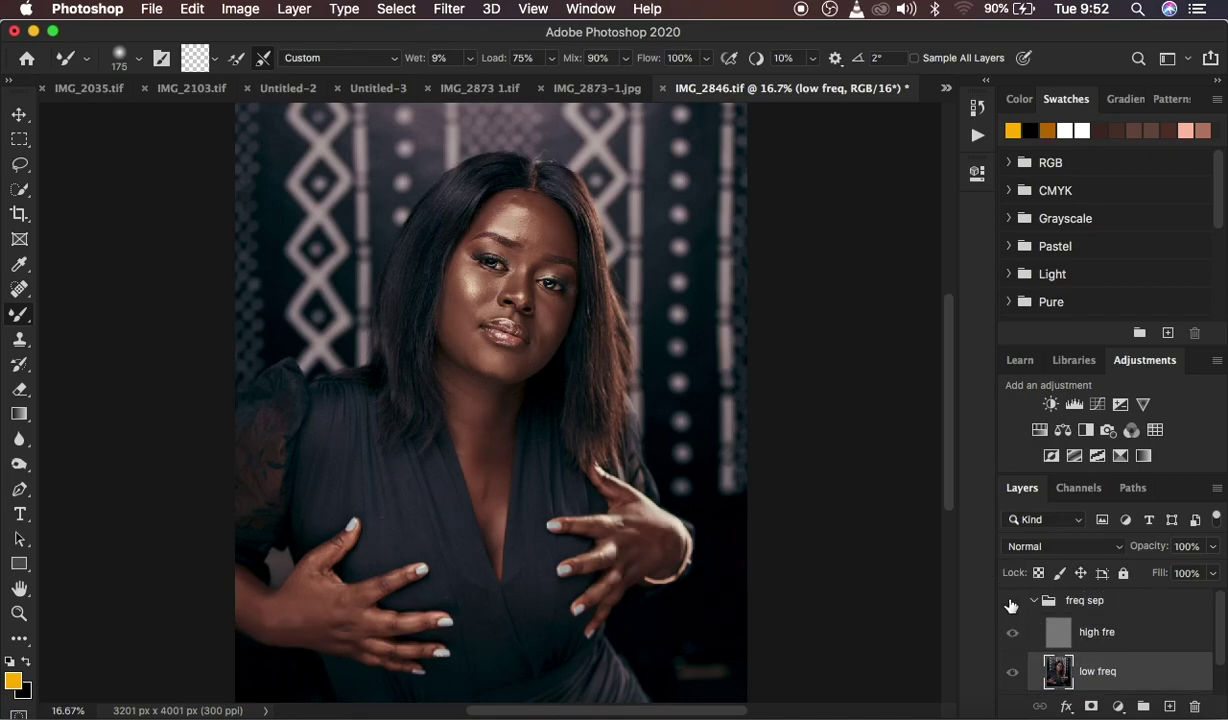
left_click(1012, 602)
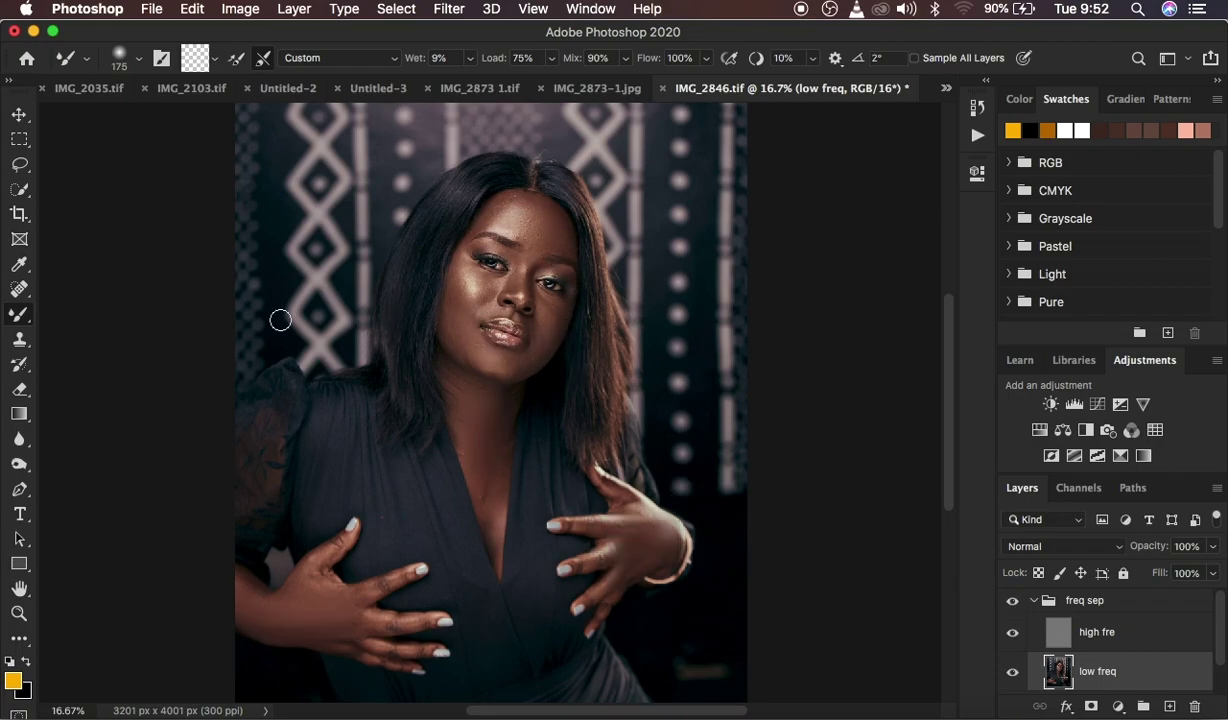
- Outline the forehead skin above the eyebrows with the Lasso tool at a 22 px feather
left_click(20, 165)
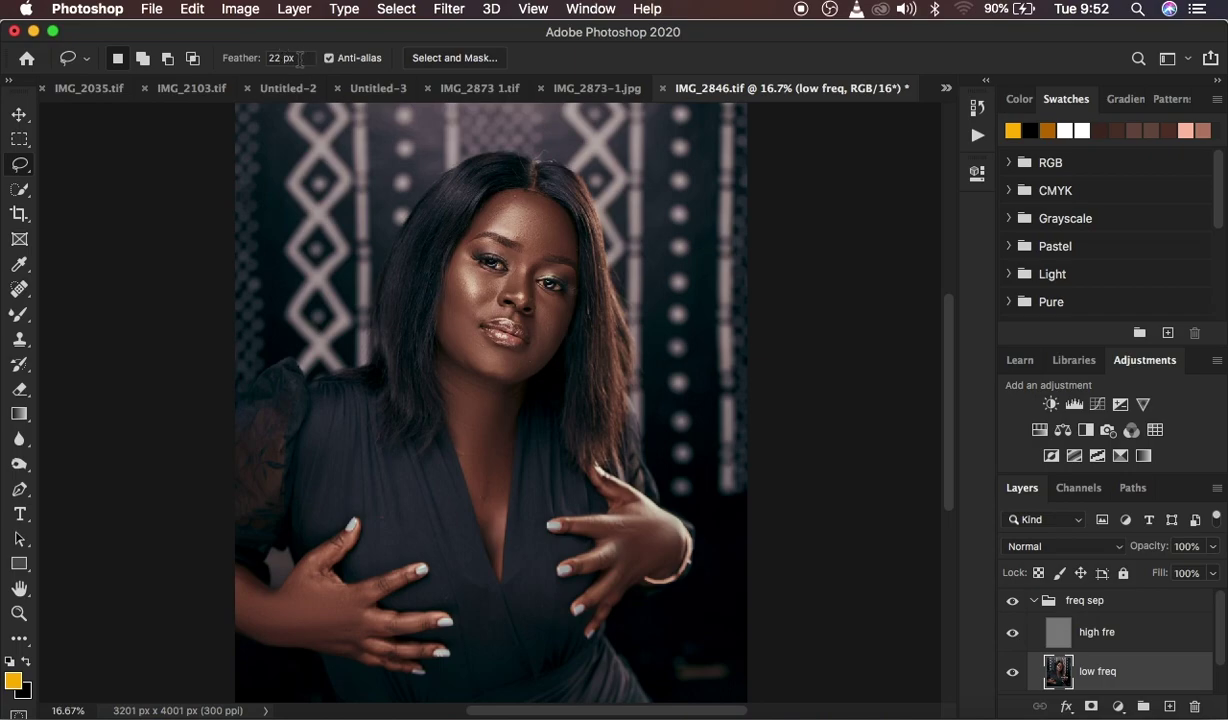
key("super+equal")
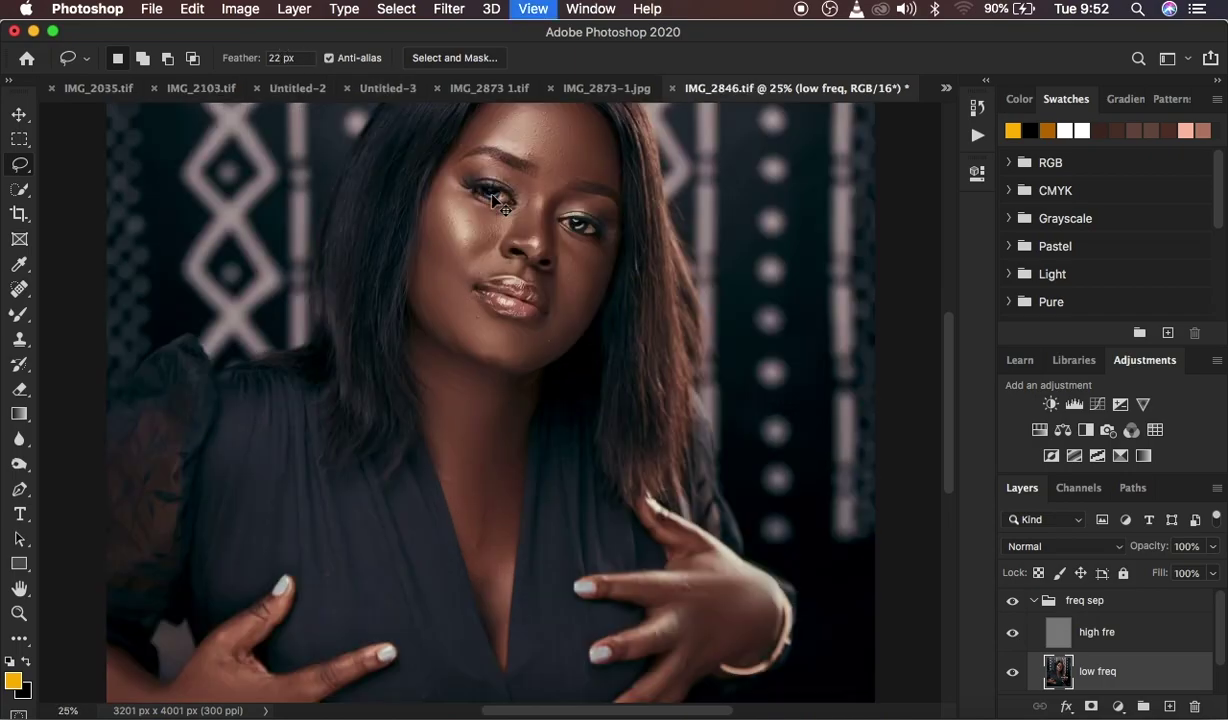
key("super+equal")
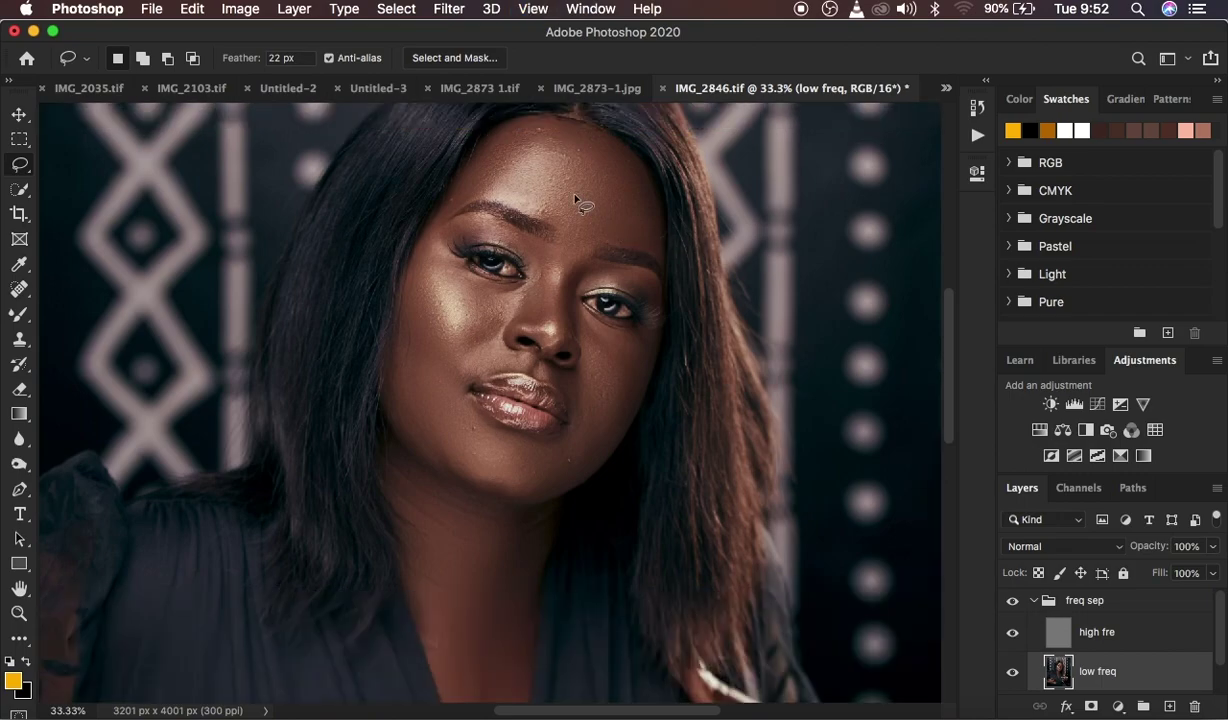
mouse_move(478, 150)
left_mouse_down()
mouse_move(514, 126)
mouse_move(601, 130)
mouse_move(645, 197)
mouse_move(655, 253)
mouse_move(603, 242)
mouse_move(559, 263)
mouse_move(553, 220)
mouse_move(487, 196)
mouse_move(452, 207)
mouse_move(489, 145)
left_mouse_up()
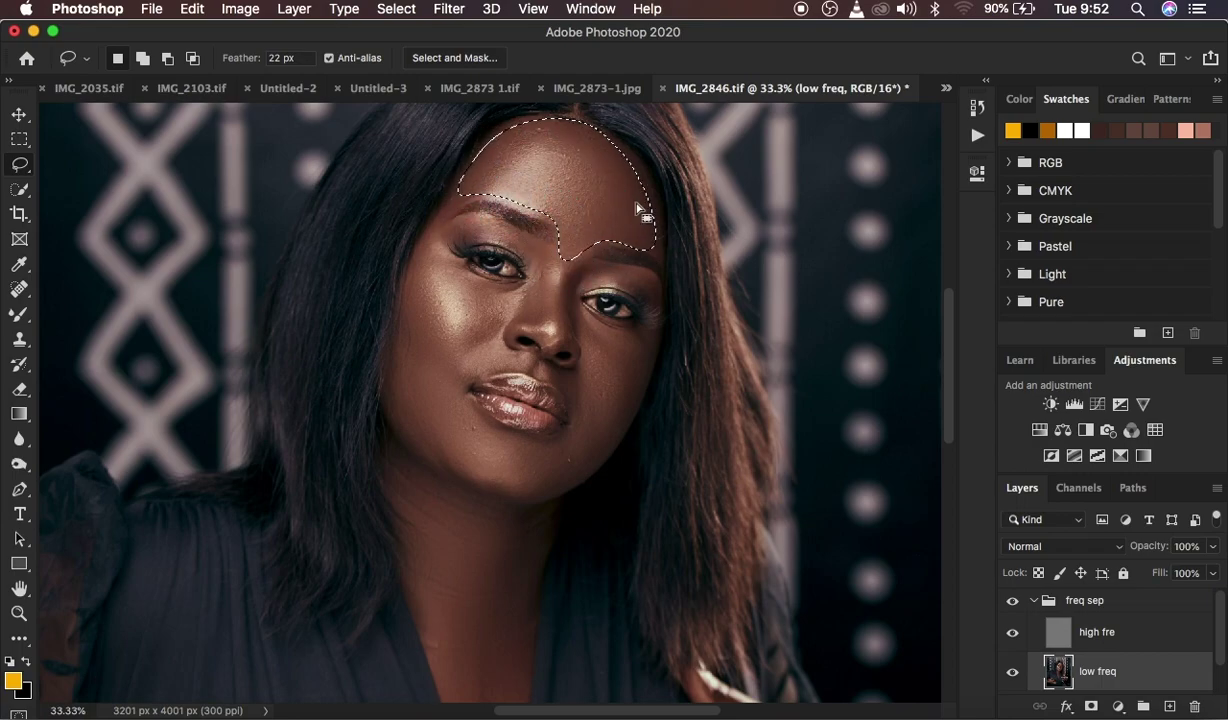
- Apply a Gaussian Blur with a 16.2 px radius to the selected forehead on the low freq layer and deselect it
left_click(449, 9)
mouse_move(545, 236)
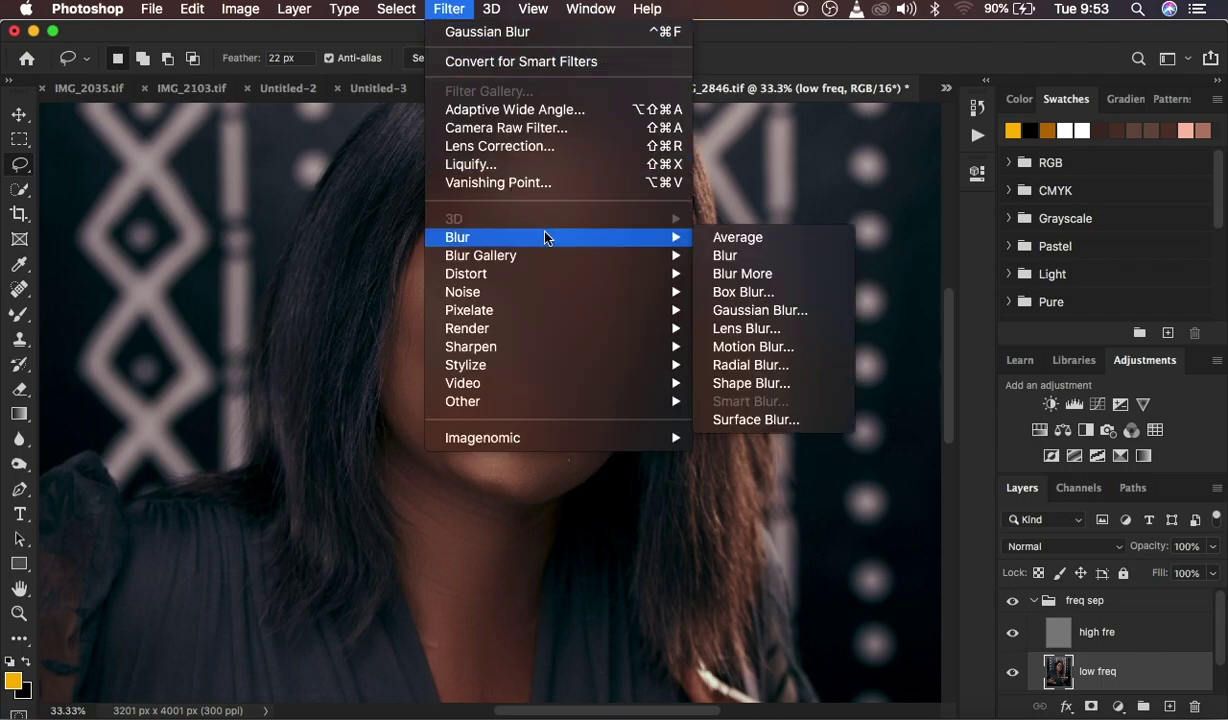
left_click(760, 310)
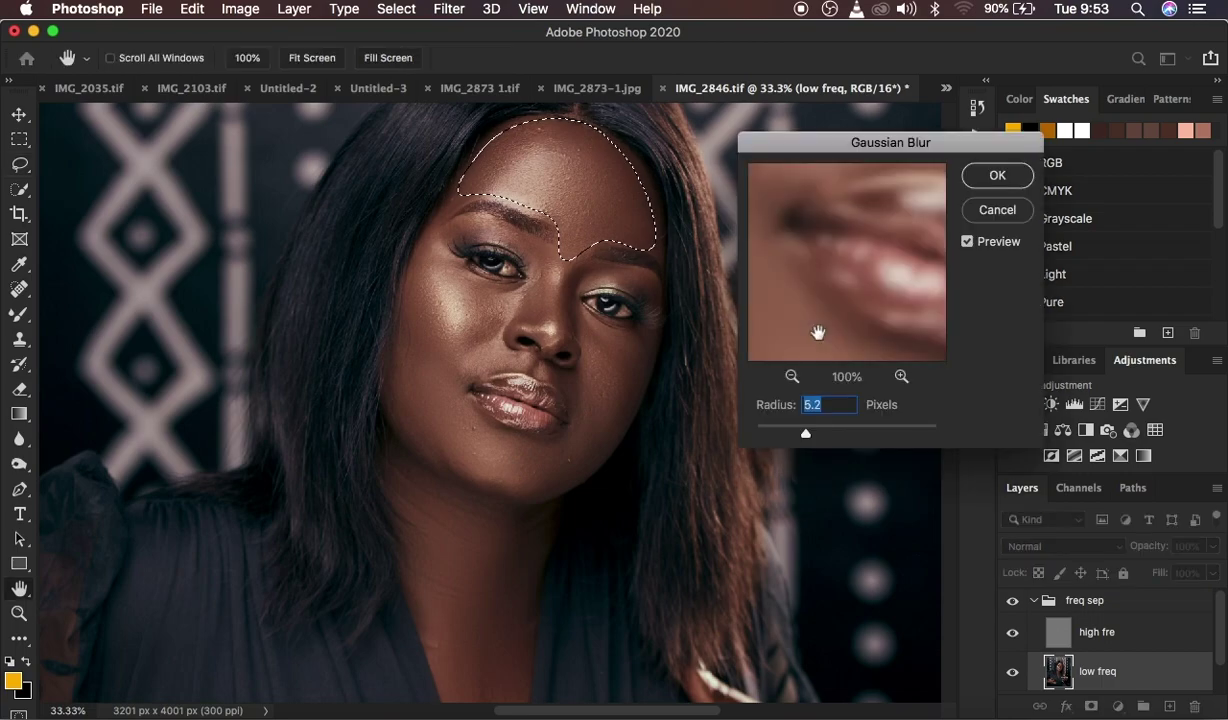
left_click_drag(807, 437, 833, 432)
left_click(834, 436)
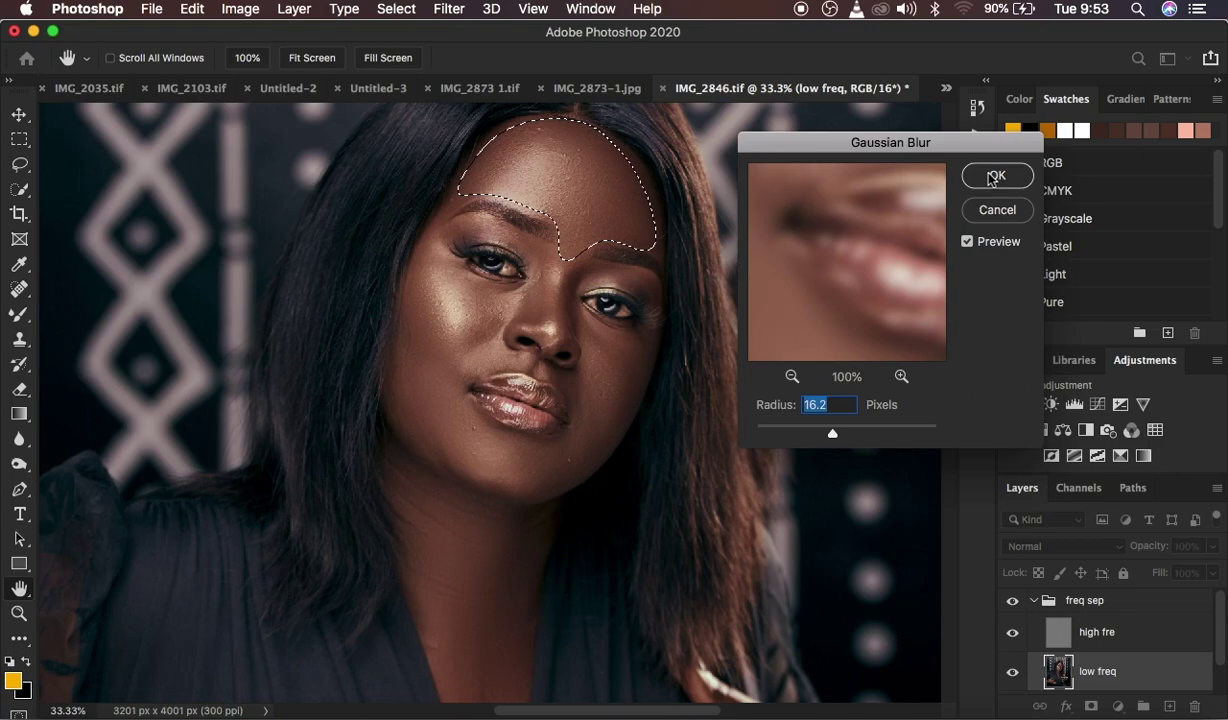
key("Return")
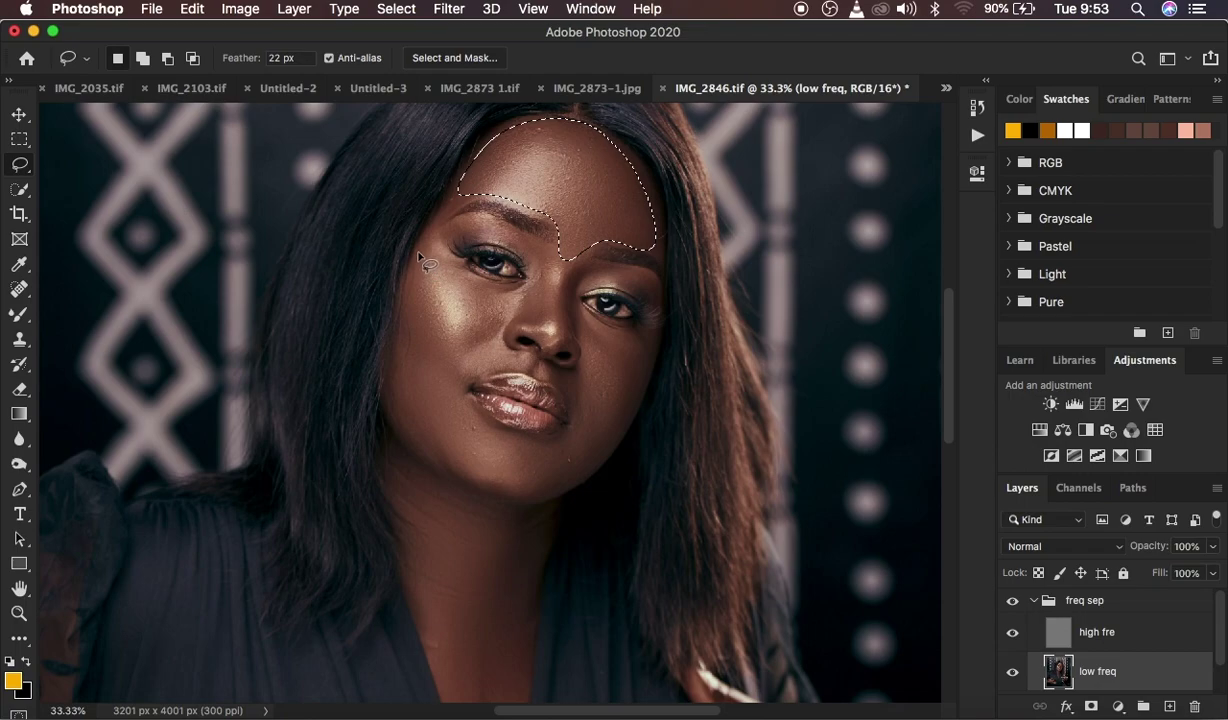
left_click(452, 314)
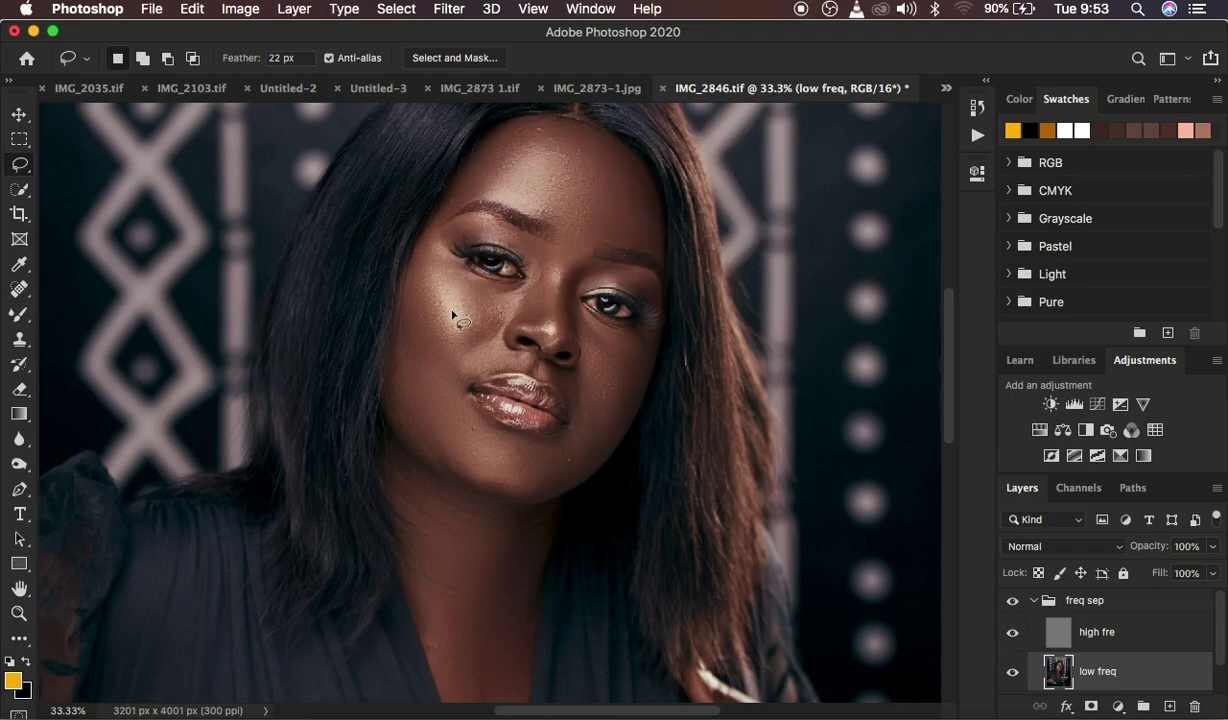
- Lasso the image-left cheek, repeat the last Gaussian Blur on it and clear the selection
key("super+minus")
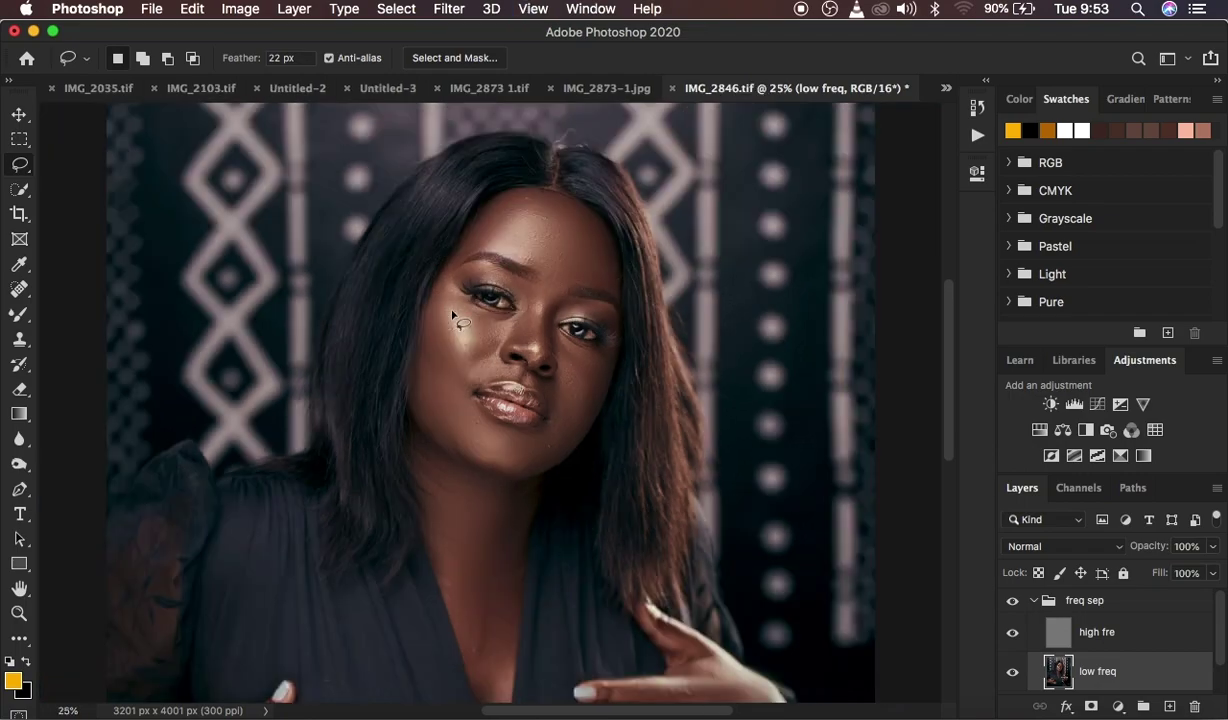
mouse_move(440, 300)
left_mouse_down()
mouse_move(475, 386)
mouse_move(451, 406)
mouse_move(425, 375)
mouse_move(432, 306)
left_mouse_up()
right_click(441, 357)
left_click(515, 636)
left_click(467, 312)
- Lasso the skin between the image-left cheek and the nose, repeat the Gaussian Blur on it and deselect
mouse_move(467, 312)
left_mouse_down()
mouse_move(460, 356)
mouse_move(496, 345)
mouse_move(485, 307)
mouse_move(486, 334)
left_mouse_up()
right_click(486, 334)
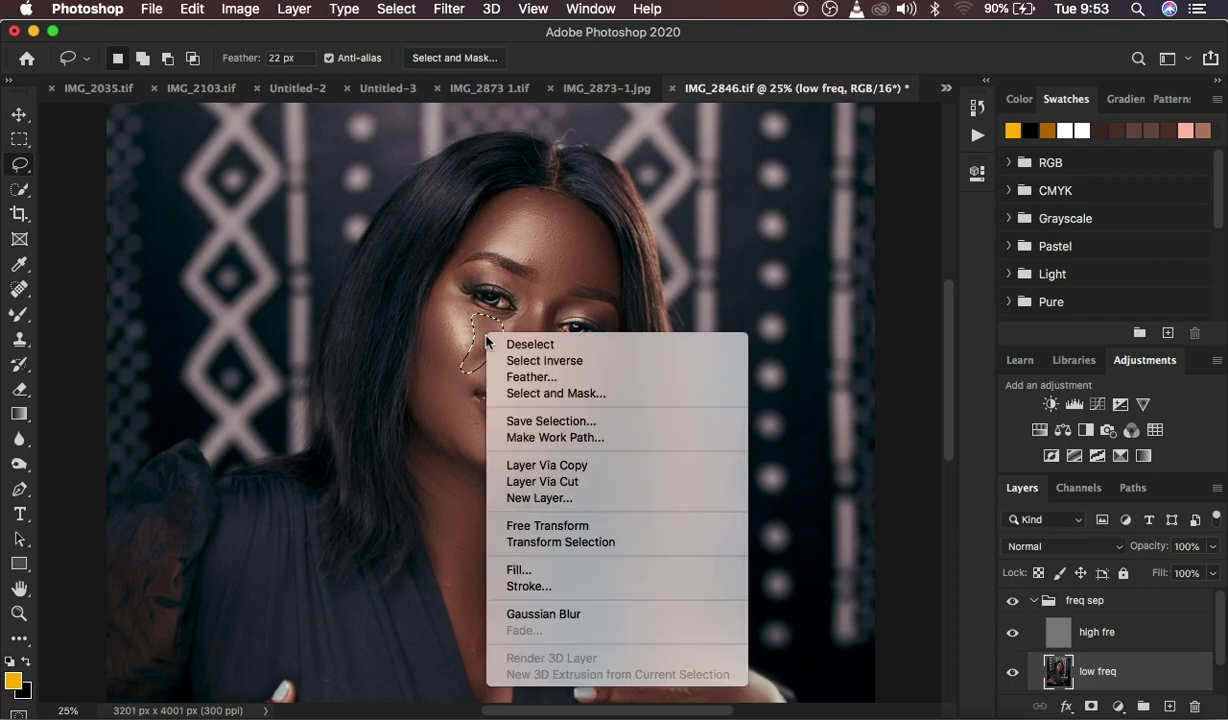
left_click(566, 614)
key("super+d")
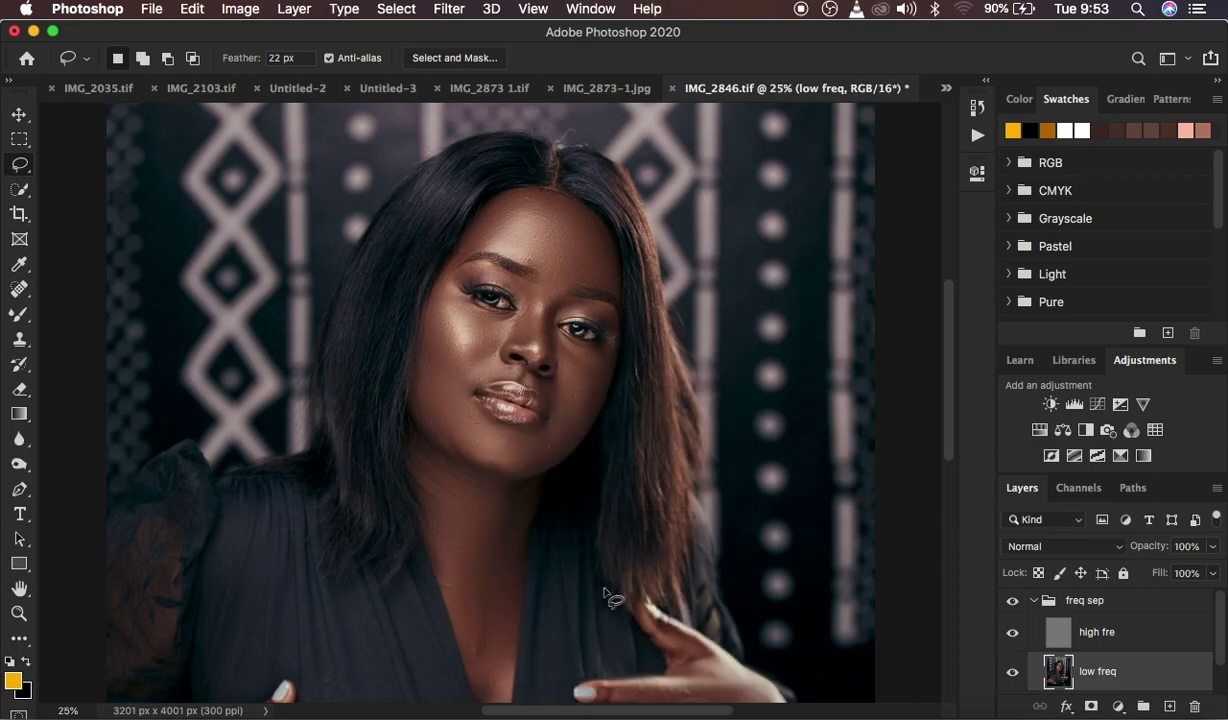
- Lasso the image-right cheek from below the eye towards the jaw, repeat the Gaussian Blur and deselect
left_click(575, 352)
mouse_move(575, 352)
left_mouse_down()
mouse_move(600, 378)
mouse_move(554, 458)
mouse_move(566, 352)
left_mouse_up()
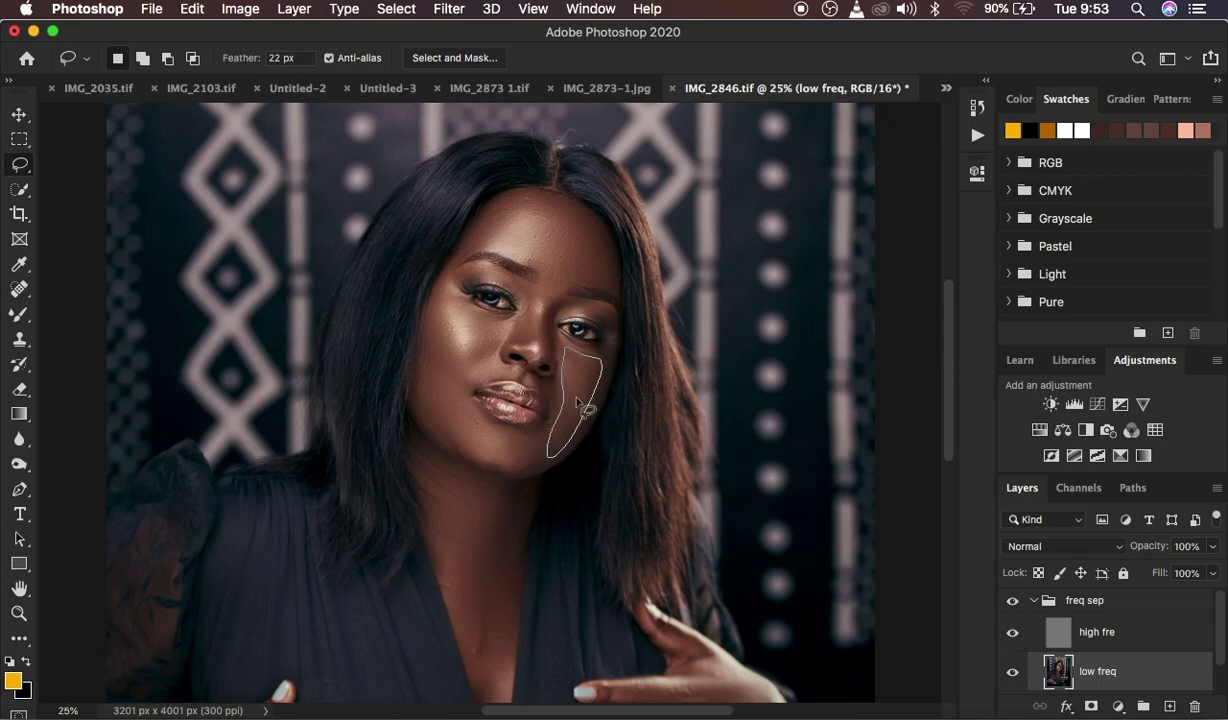
right_click(577, 402)
left_click(658, 646)
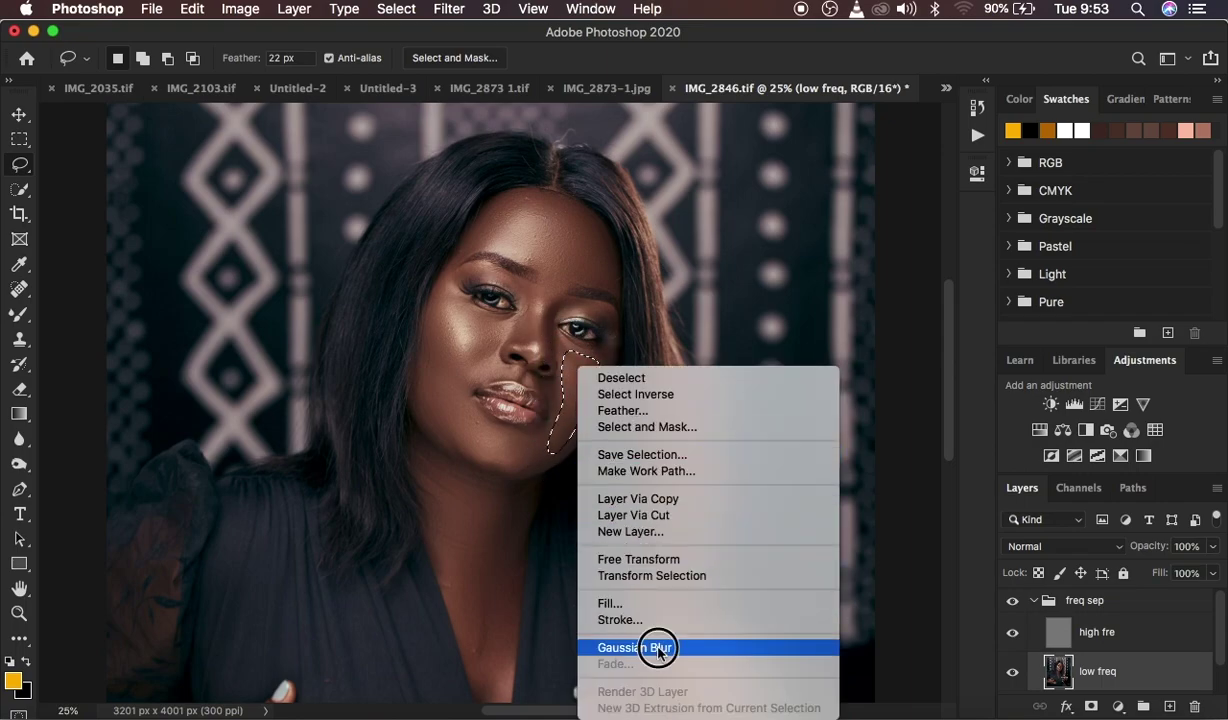
key("super+d")
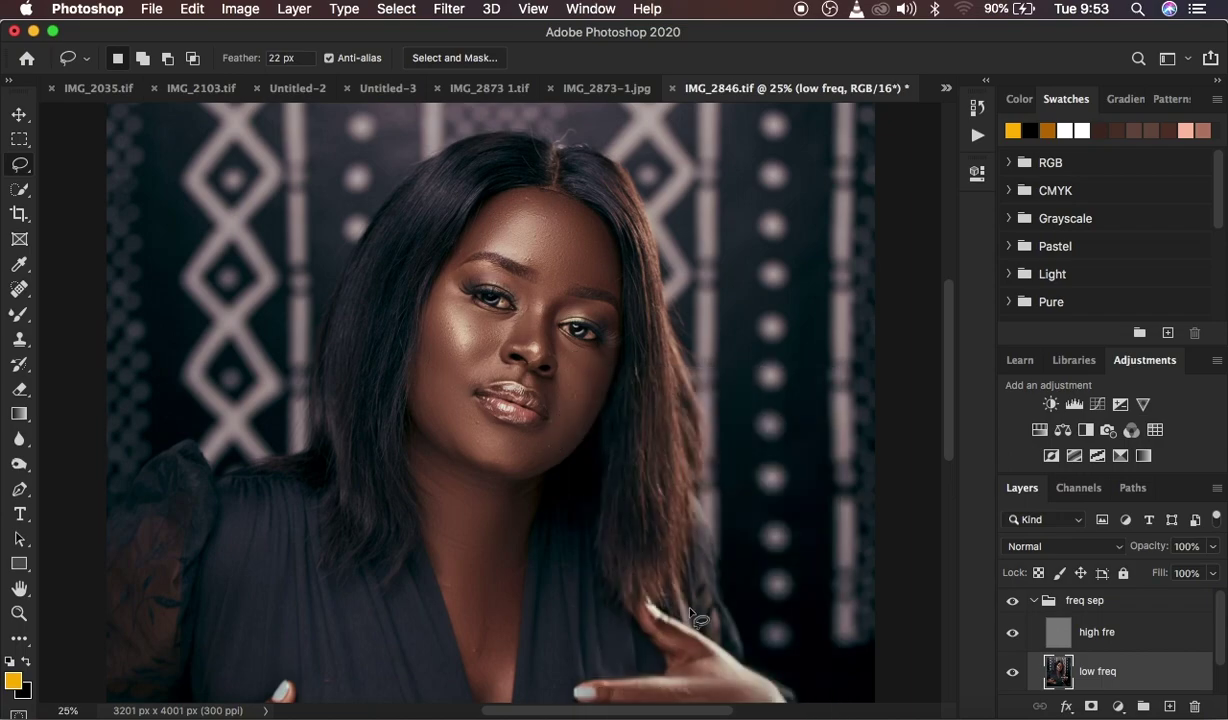
- Lasso the lower face beside and below the image-left mouth corner, repeat the Gaussian Blur and deselect
mouse_move(456, 408)
left_mouse_down()
mouse_move(423, 414)
mouse_move(475, 459)
mouse_move(515, 468)
mouse_move(550, 454)
mouse_move(458, 408)
left_mouse_up()
right_click(484, 429)
left_click(546, 622)
left_click(597, 585)
- Set up the Clone Stamp on the high fre layer with Normal mode and sampling limited to Current Layer
left_click(1105, 634)
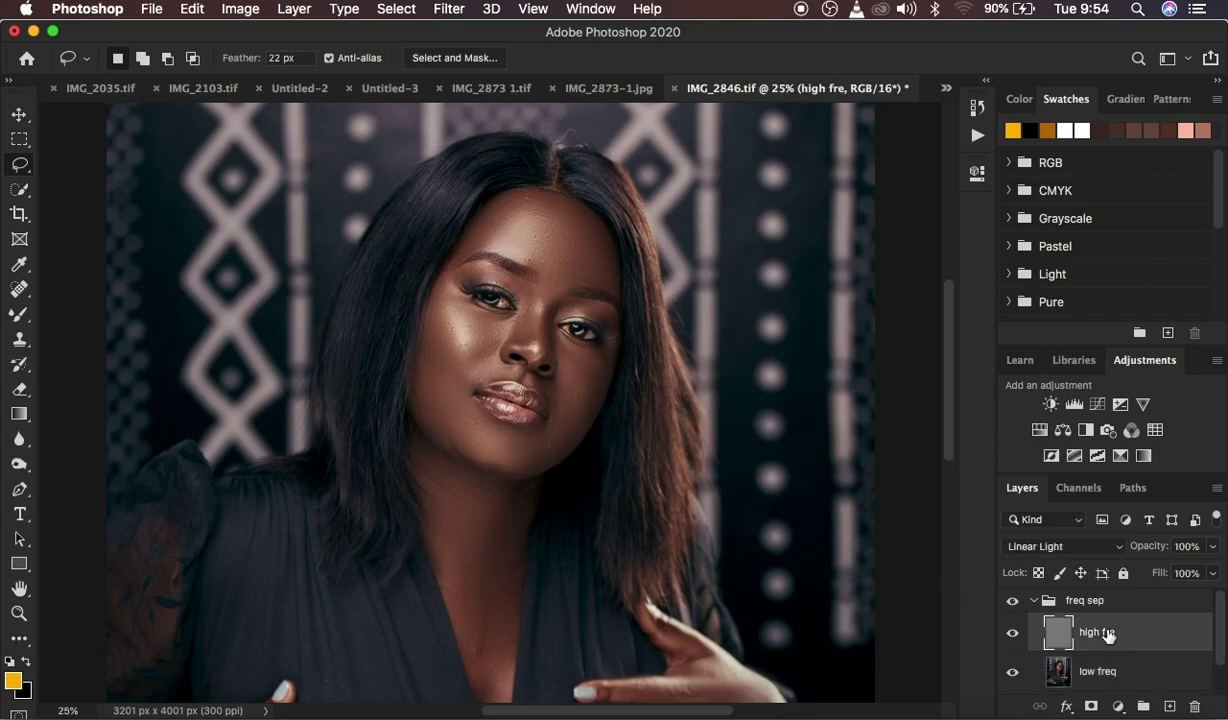
left_click(19, 339)
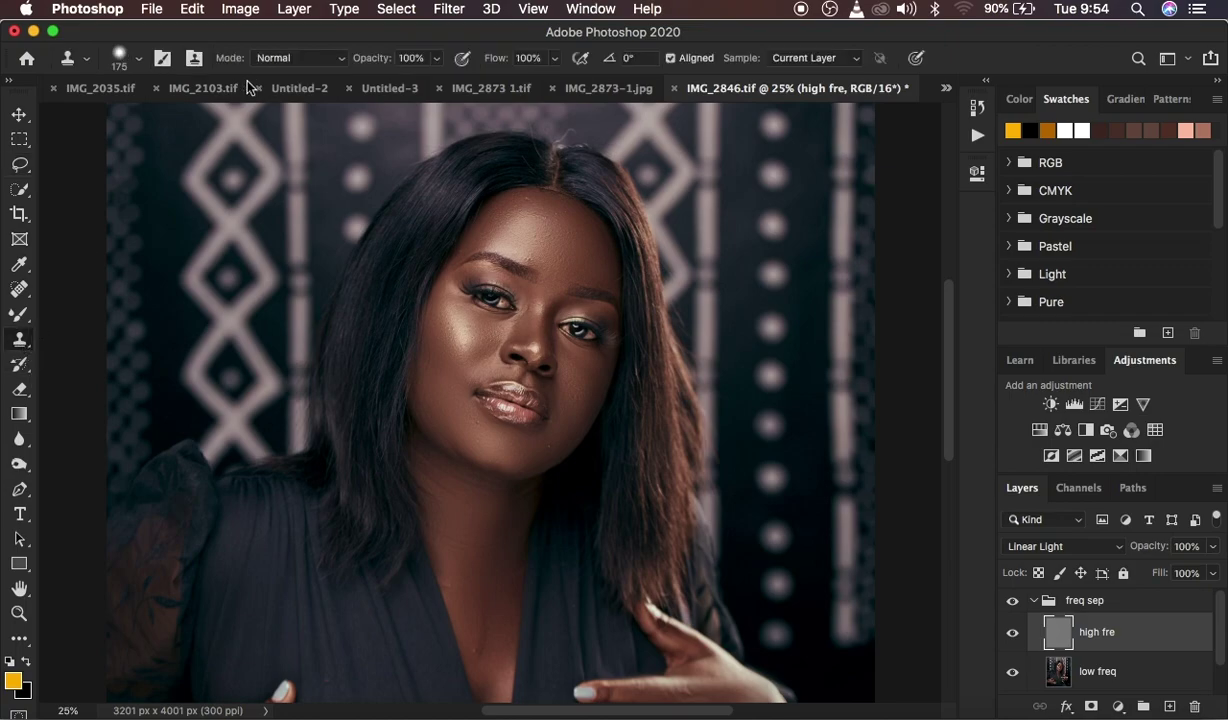
left_click(140, 62)
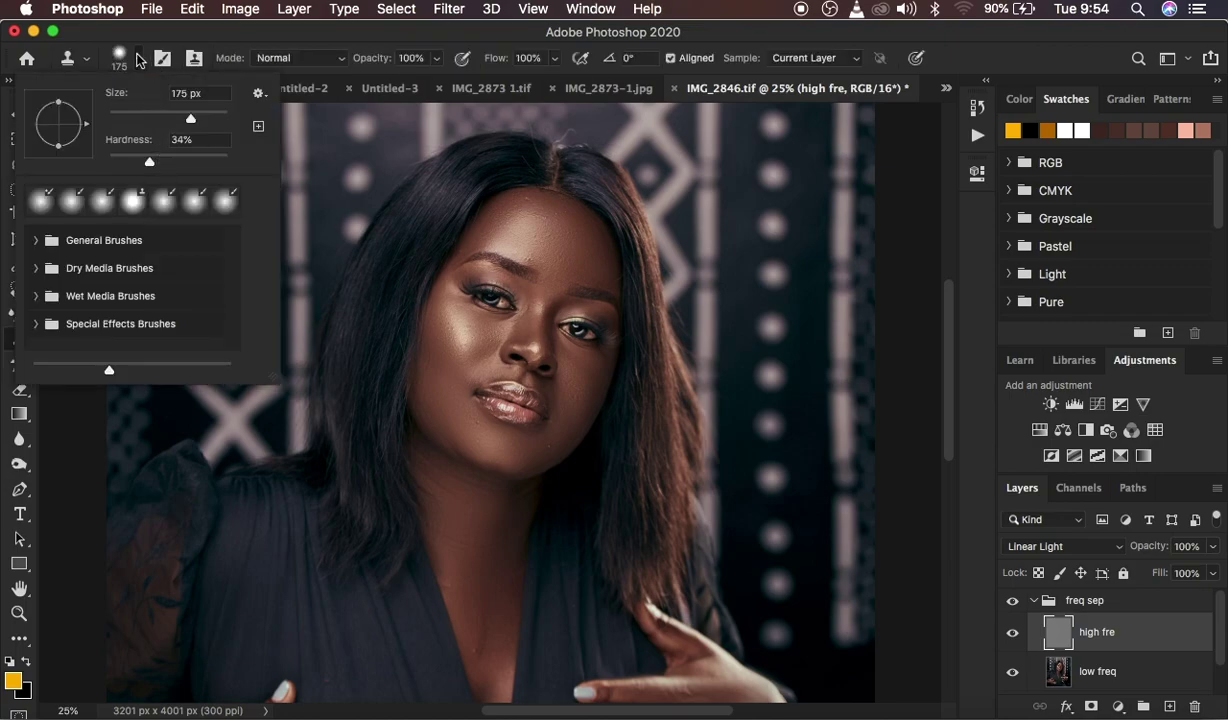
left_click(137, 62)
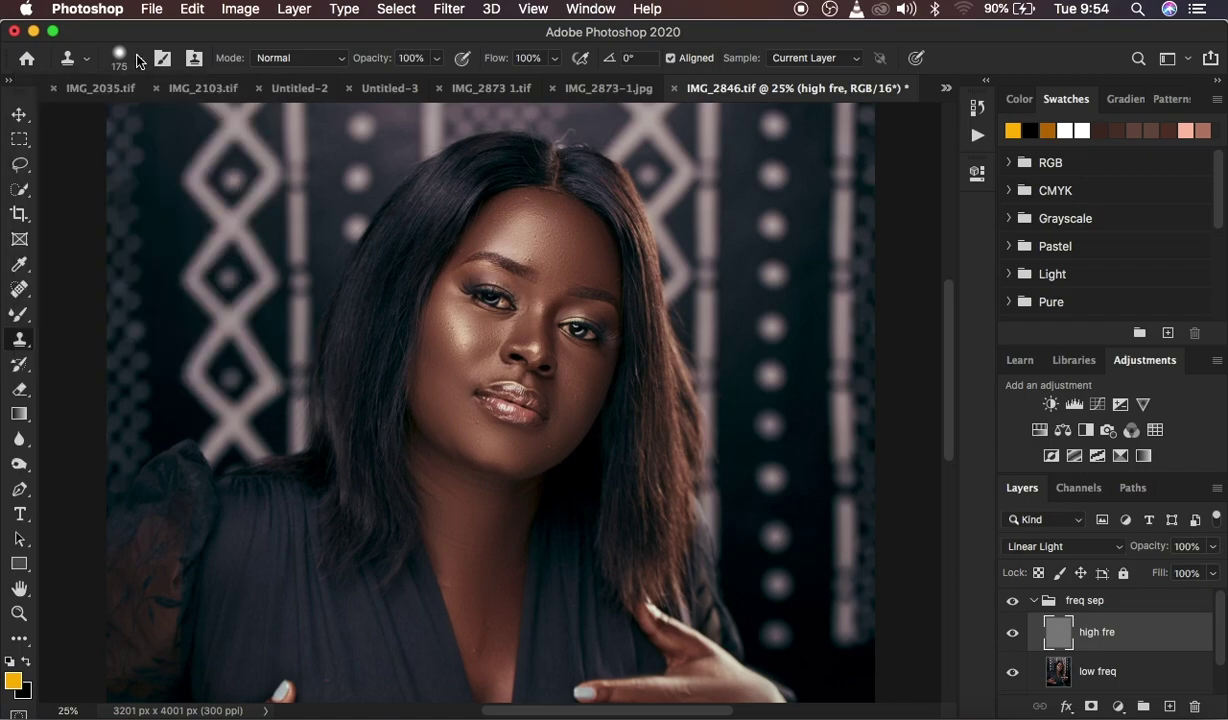
left_click(301, 60)
left_click(305, 57)
left_click(805, 60)
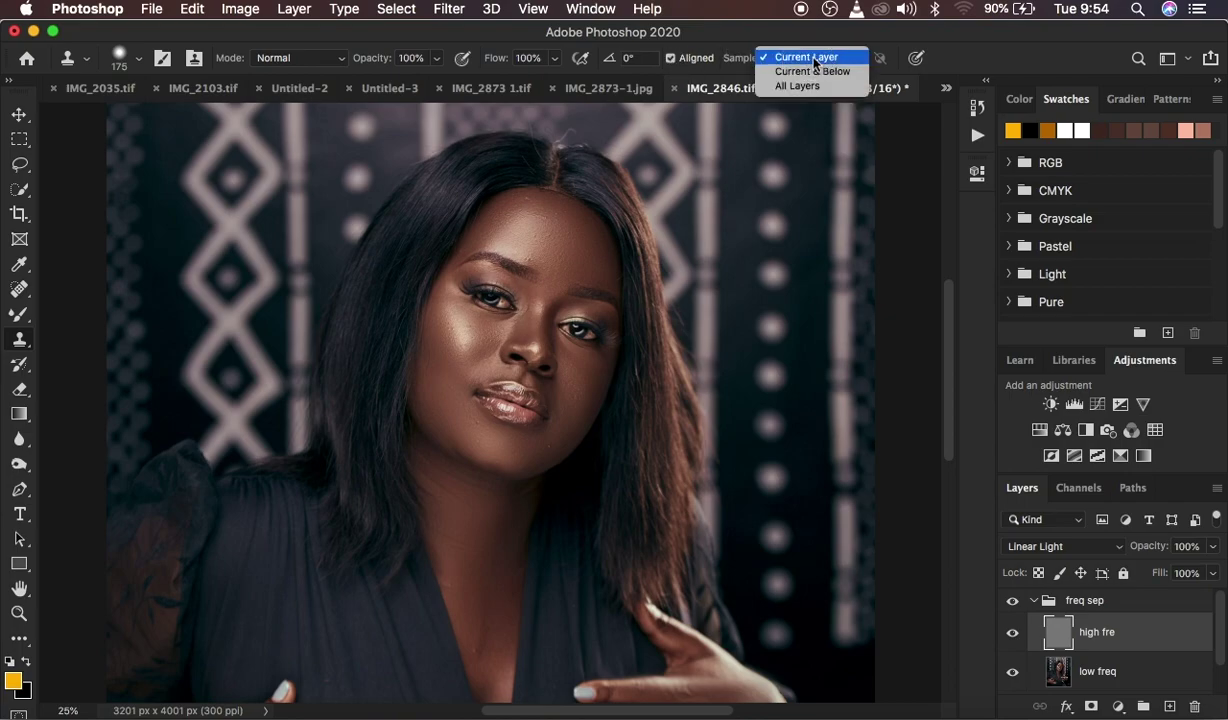
left_click(812, 58)
- Reduce the Clone Stamp to 35 px and clone clean skin texture over the bumps on the chin below the lips
left_click(585, 295, "alt")
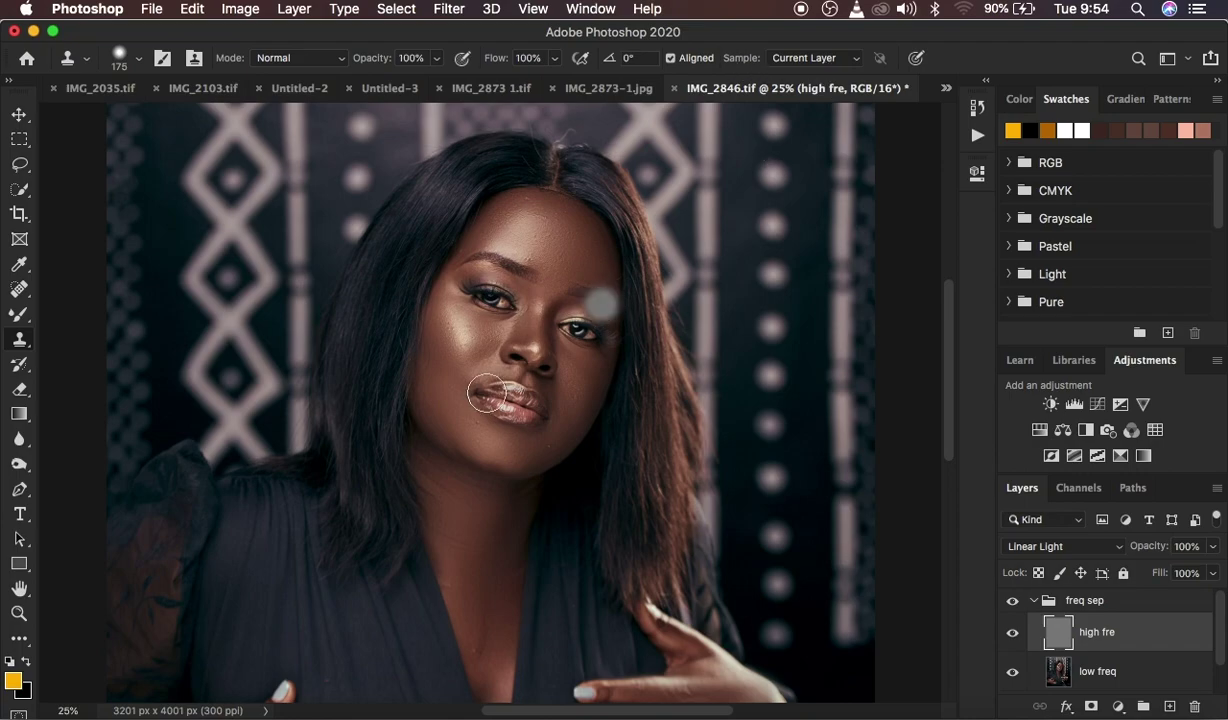
key("super+plus")
key("super+plus")
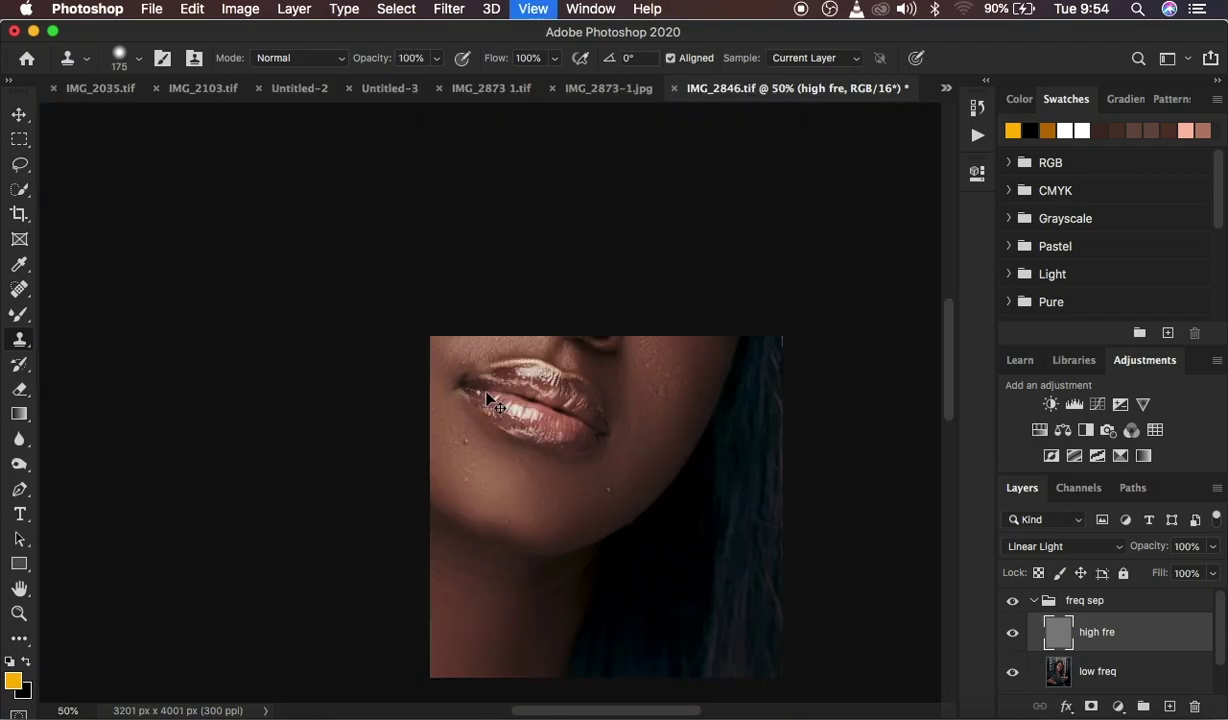
key("super+plus")
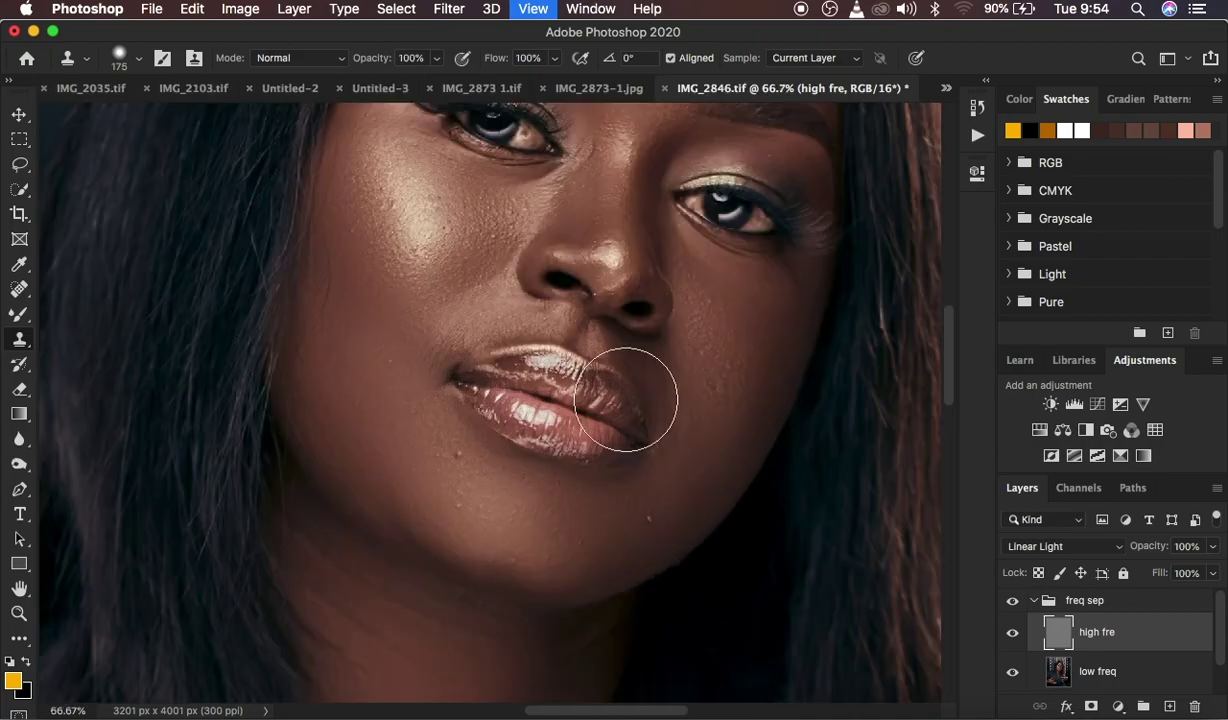
key("bracketleft")
key("bracketleft")
key("bracketleft")
key("bracketleft")
key("bracketleft")
key("bracketleft")
key("bracketleft")
key("bracketleft")
key("bracketleft")
key("bracketleft")
key("bracketleft")
key("bracketleft")
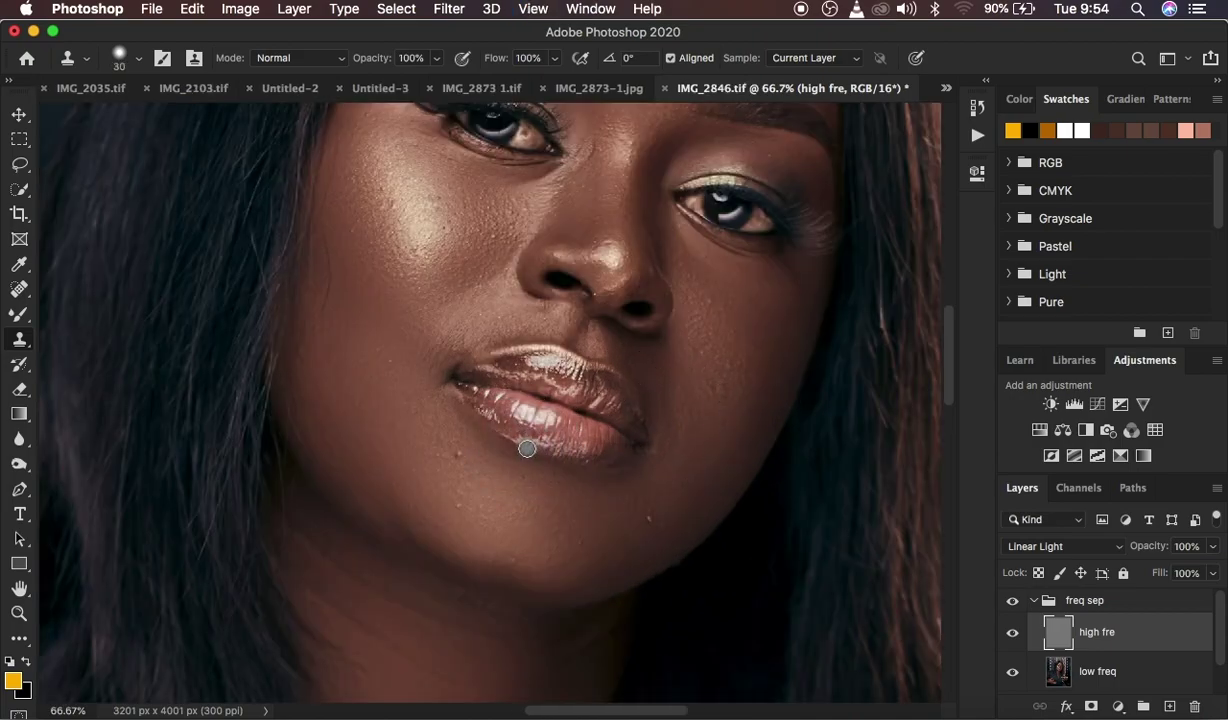
key("bracketright")
left_click(474, 457, "alt")
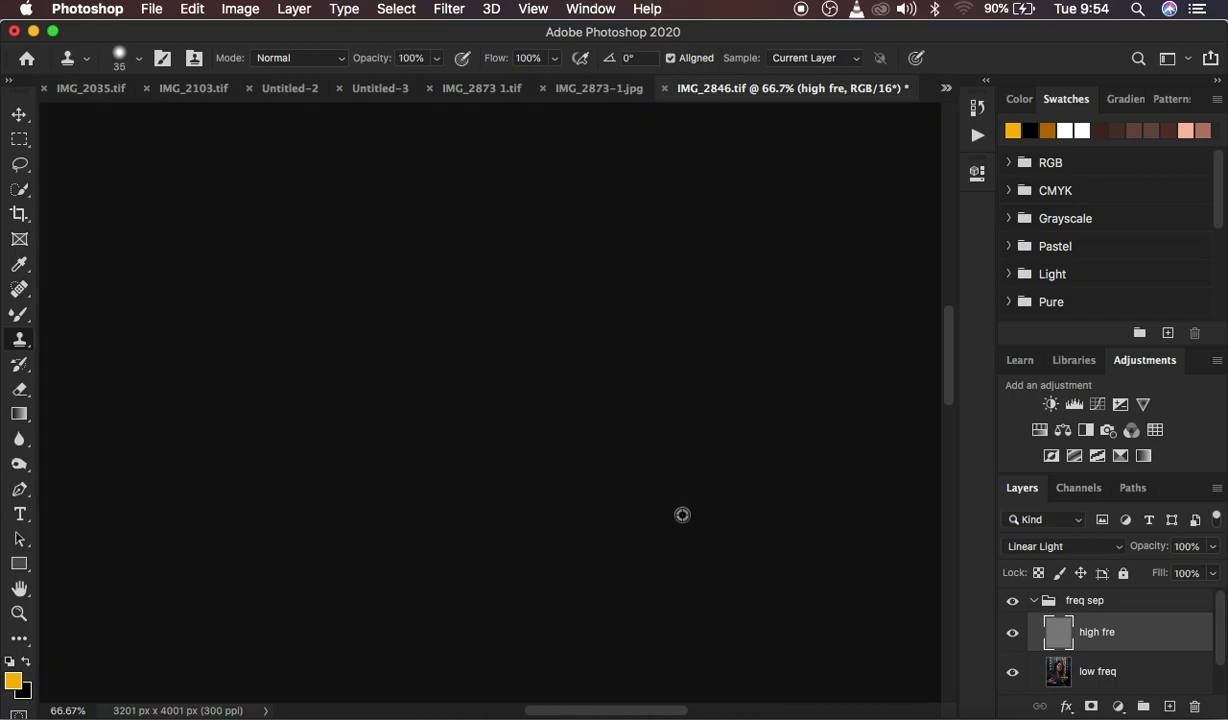
left_click(650, 514)
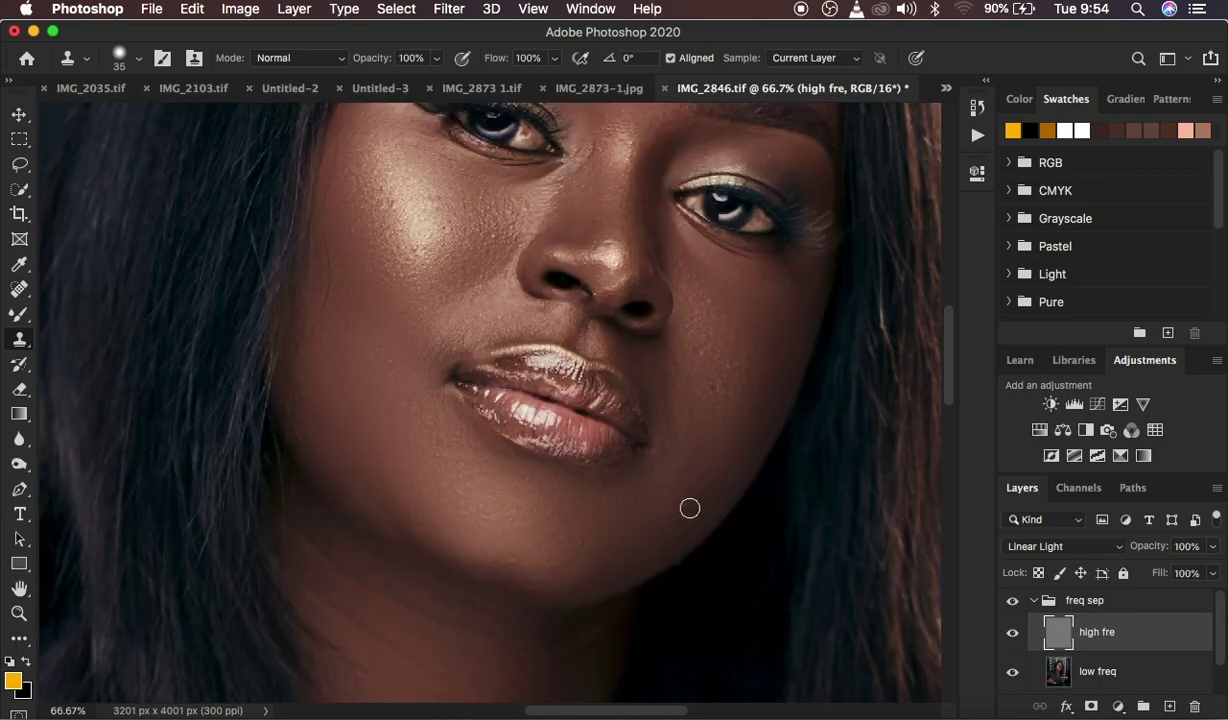
- Clone clean skin texture over the small blemishes on the forehead with the 35 px Clone Stamp
scroll(704, 471, "up", 10)
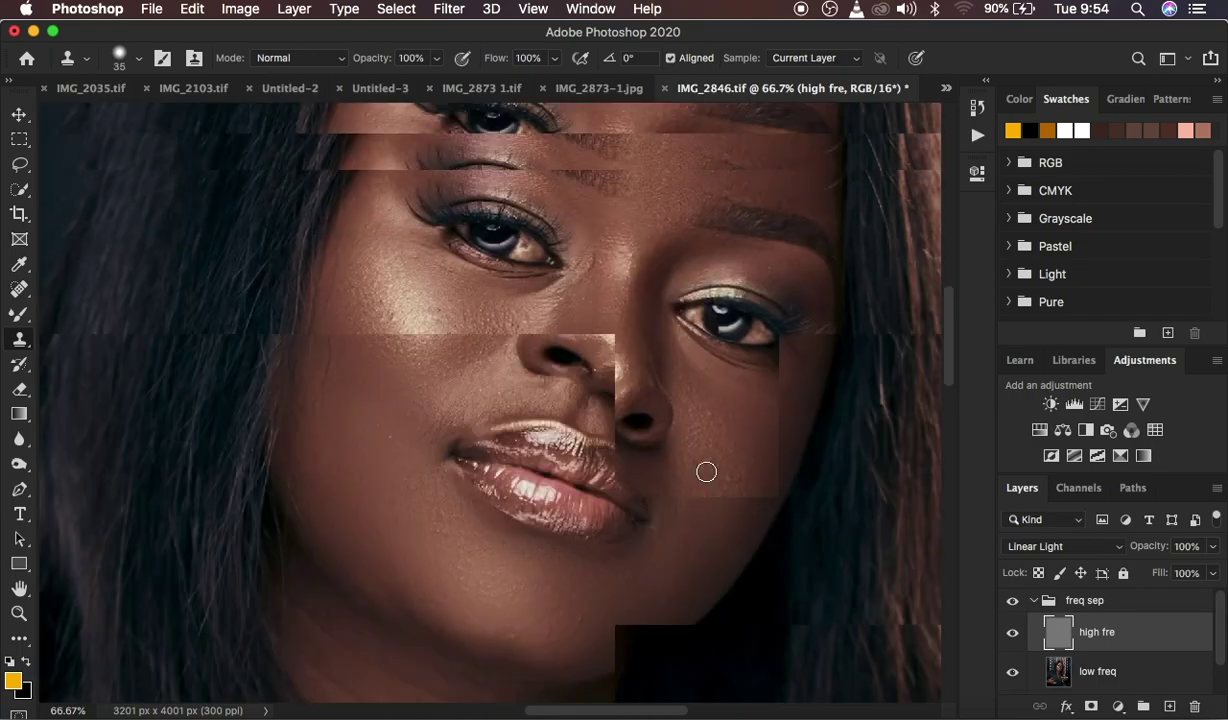
left_click(645, 220)
left_click(677, 225)
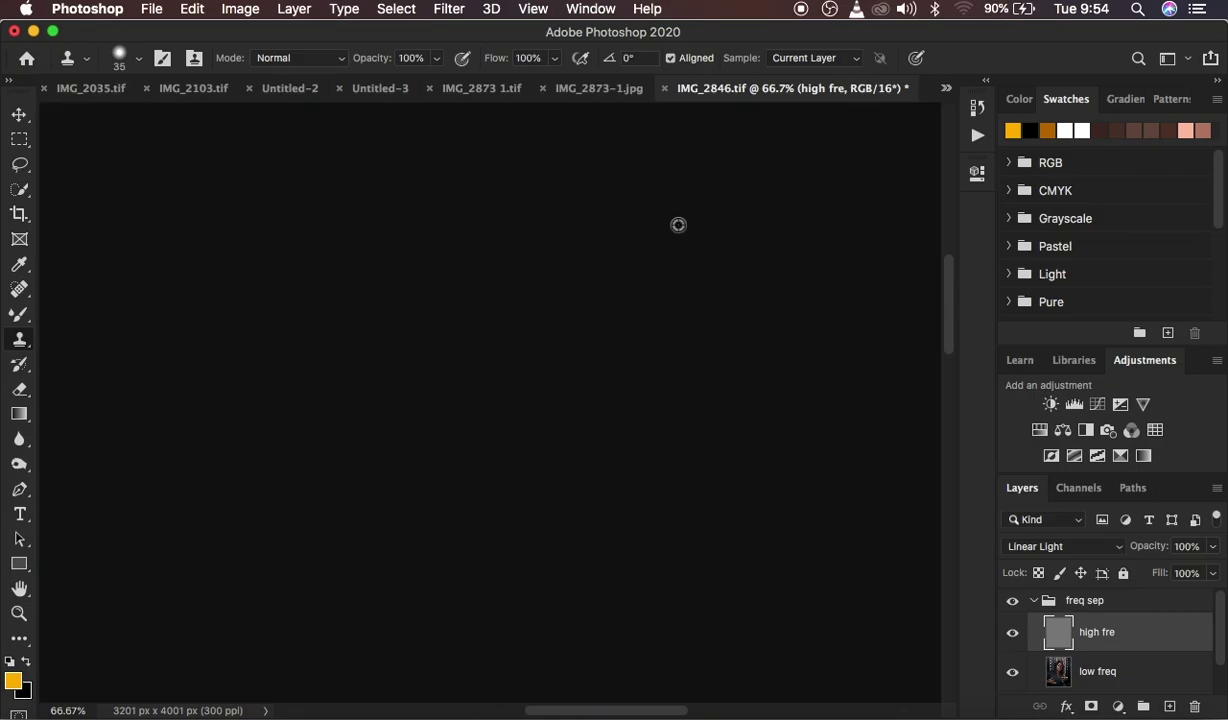
left_click(671, 206, "alt")
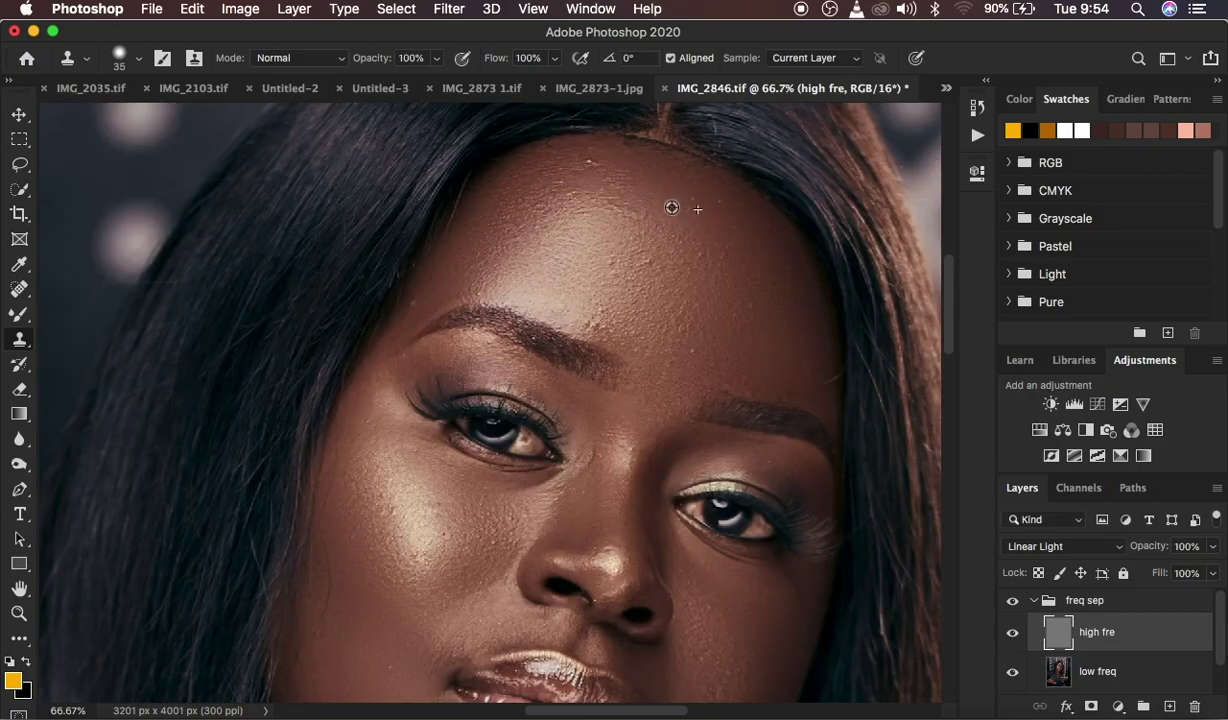
left_click(665, 291)
key("super+minus")
key("super+minus")
key("super+minus")
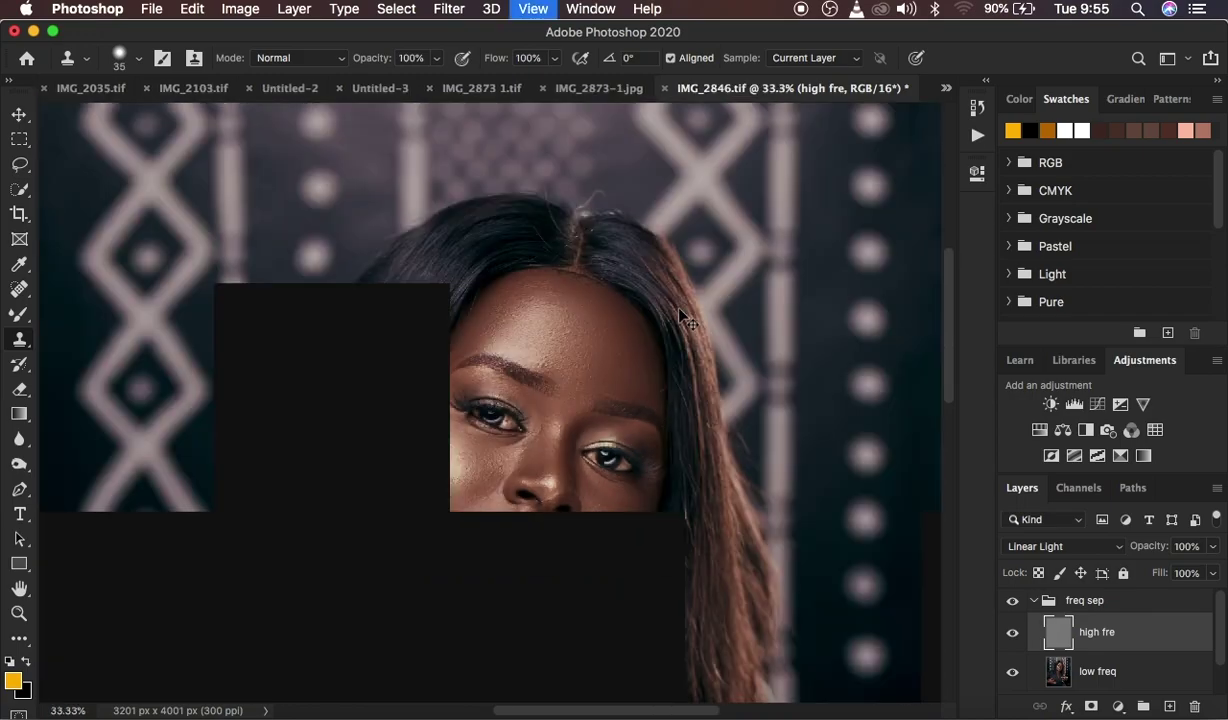
key("super+minus")
key("super+minus")
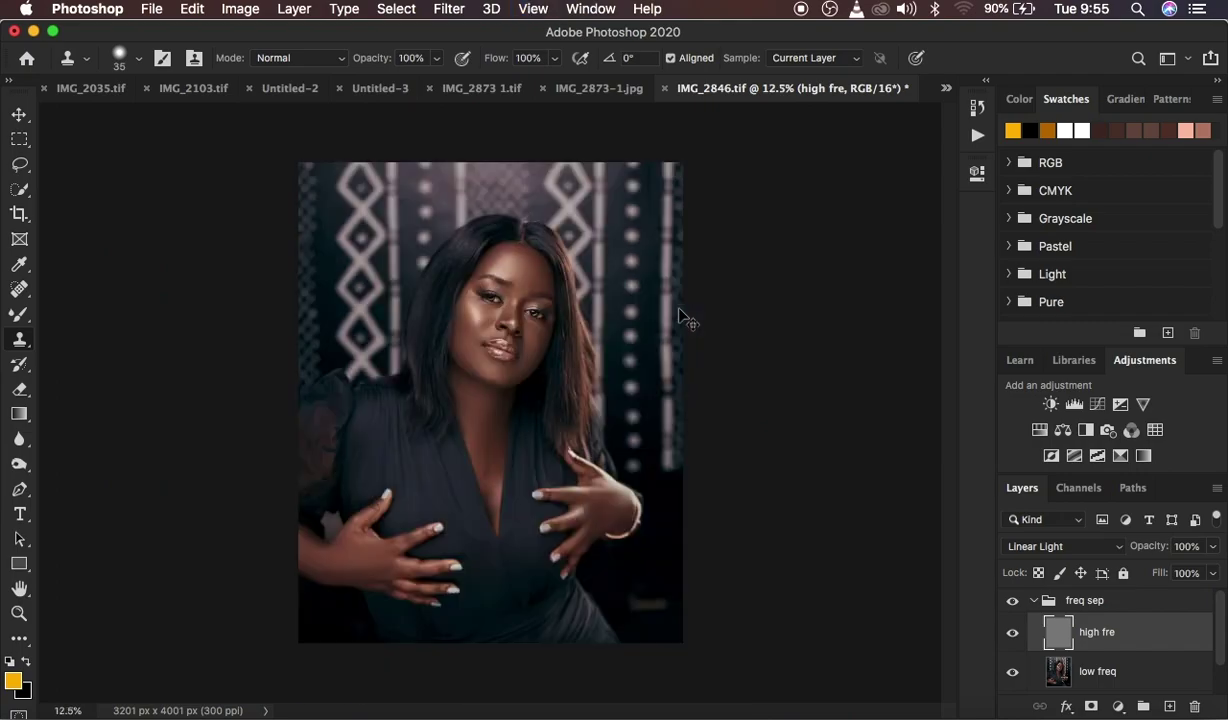